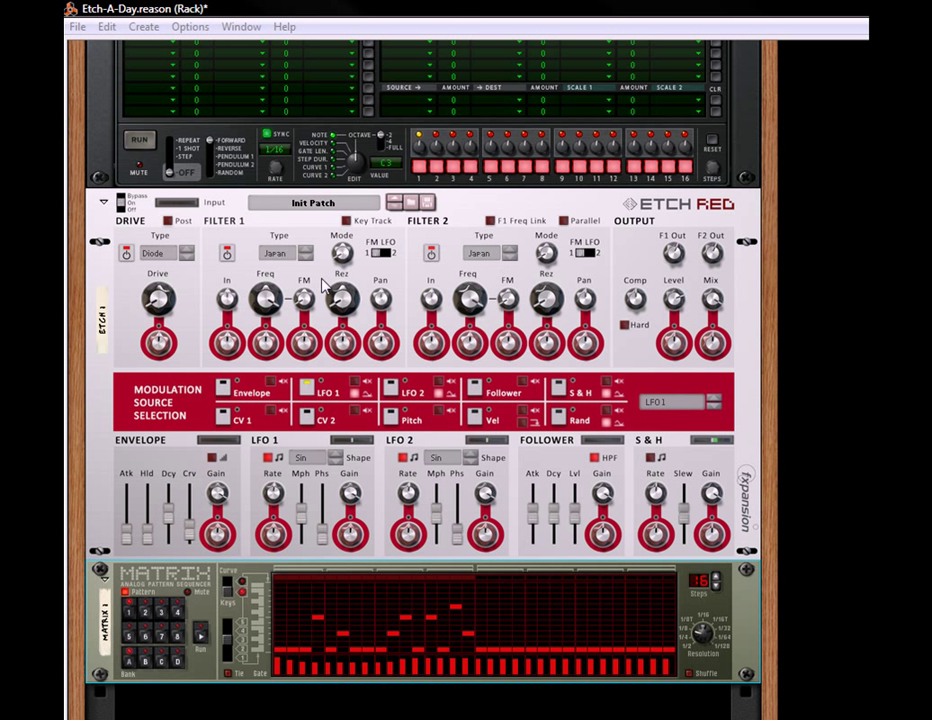
Power on Etch Red's Drive stage and Filter 2, keeping the drive type at Diode.
left_click(128, 255)
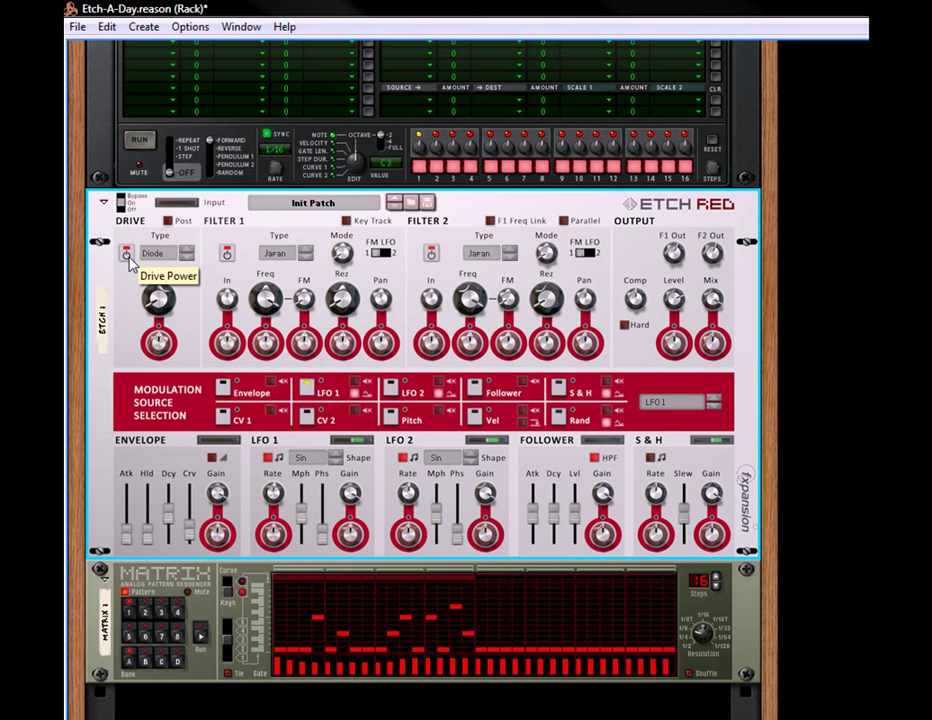
left_click(430, 254)
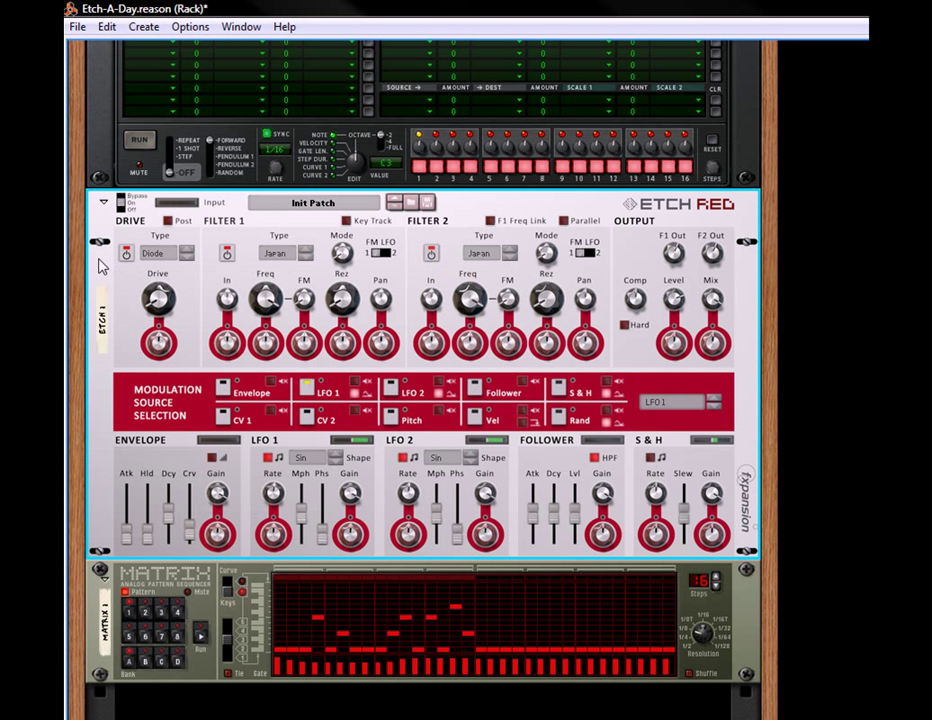
left_click(158, 254)
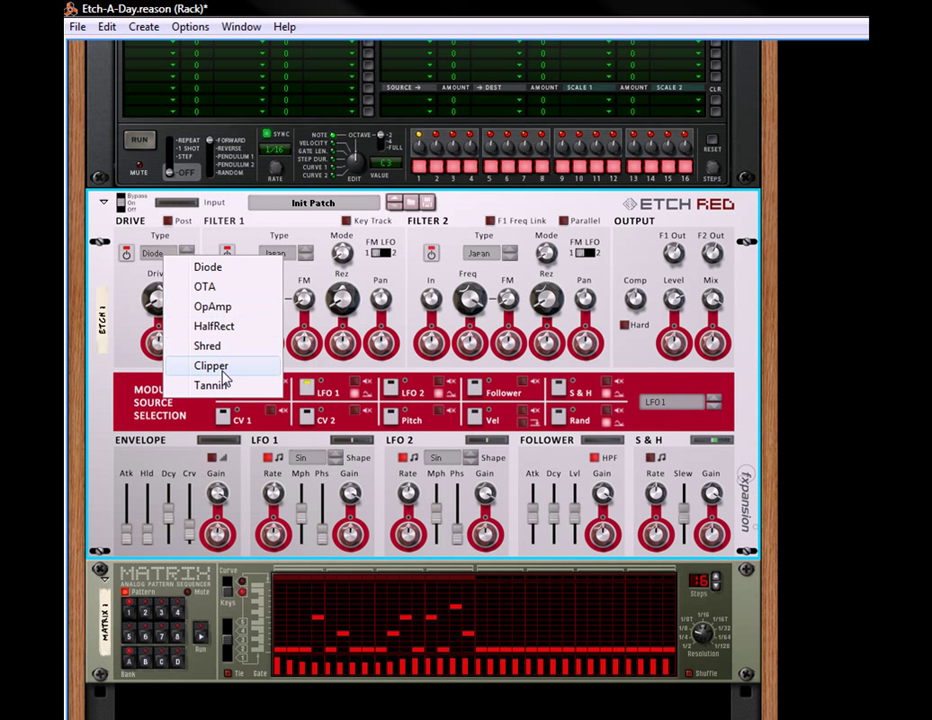
left_click(140, 315)
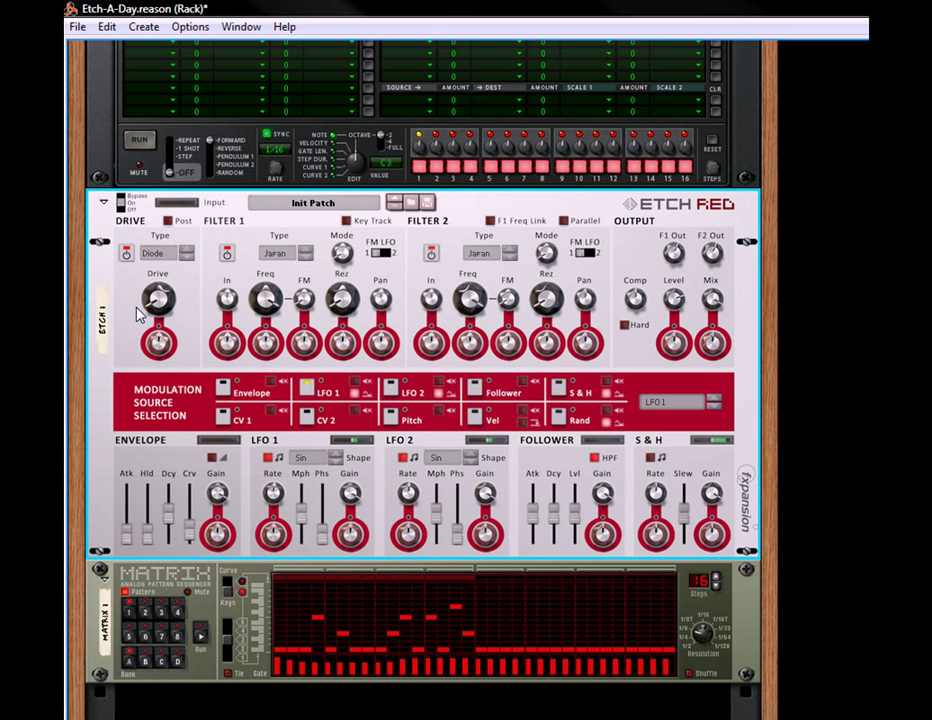
left_click(380, 253)
left_click(387, 254)
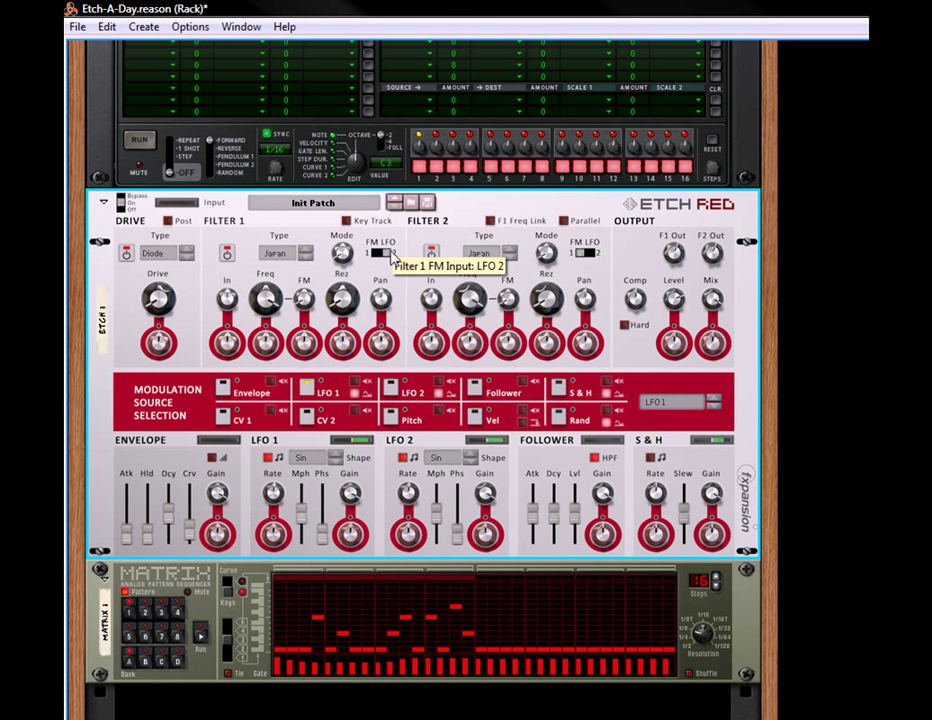
left_click(387, 254)
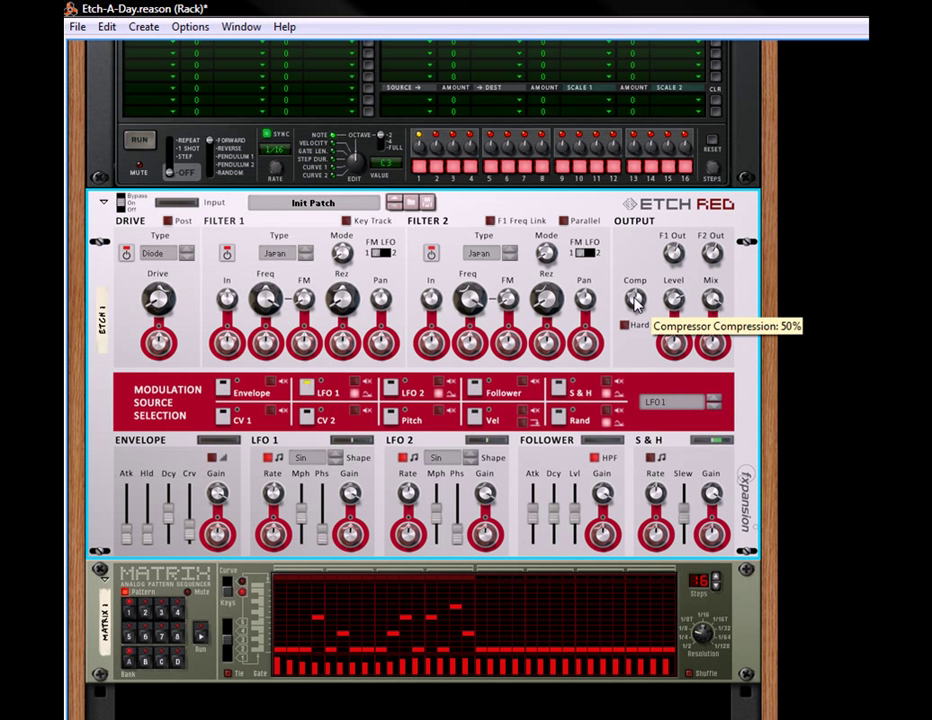
left_click(624, 326)
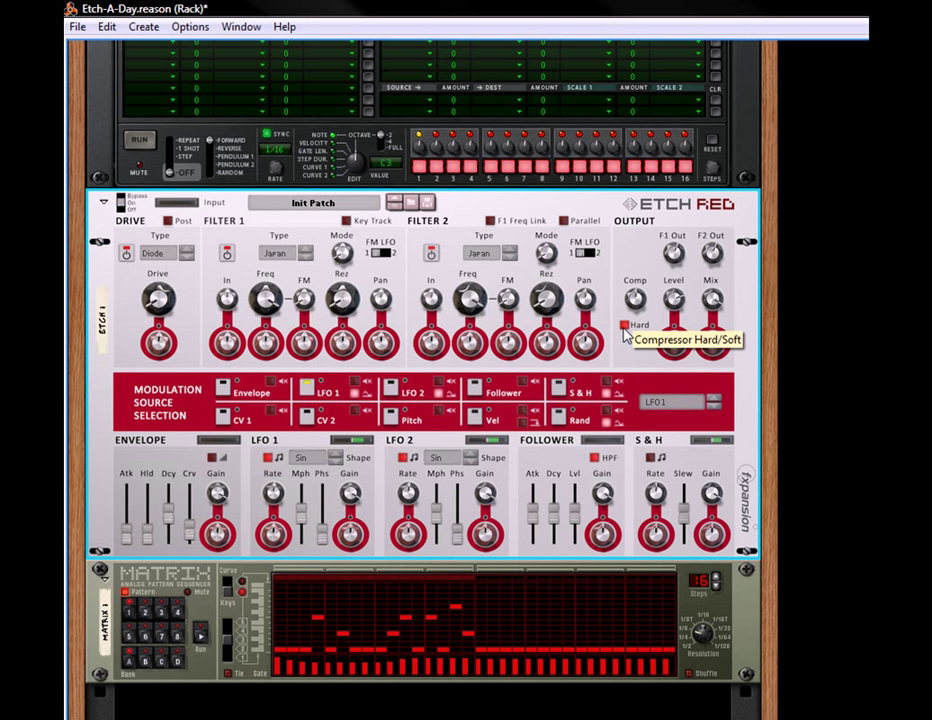
left_click(624, 326)
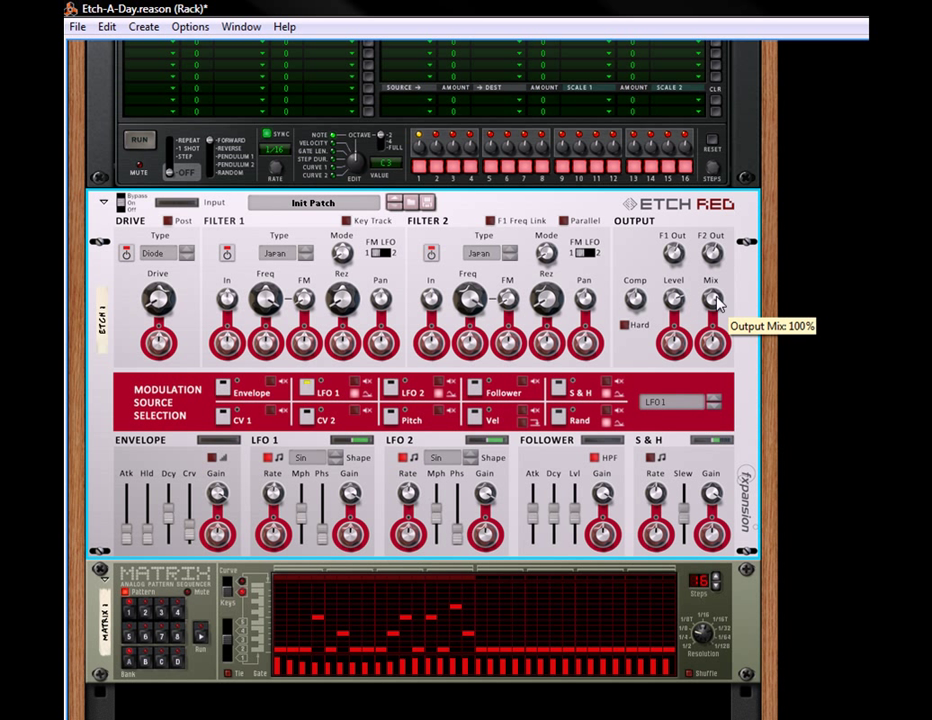
left_click_drag(717, 302, 749, 572)
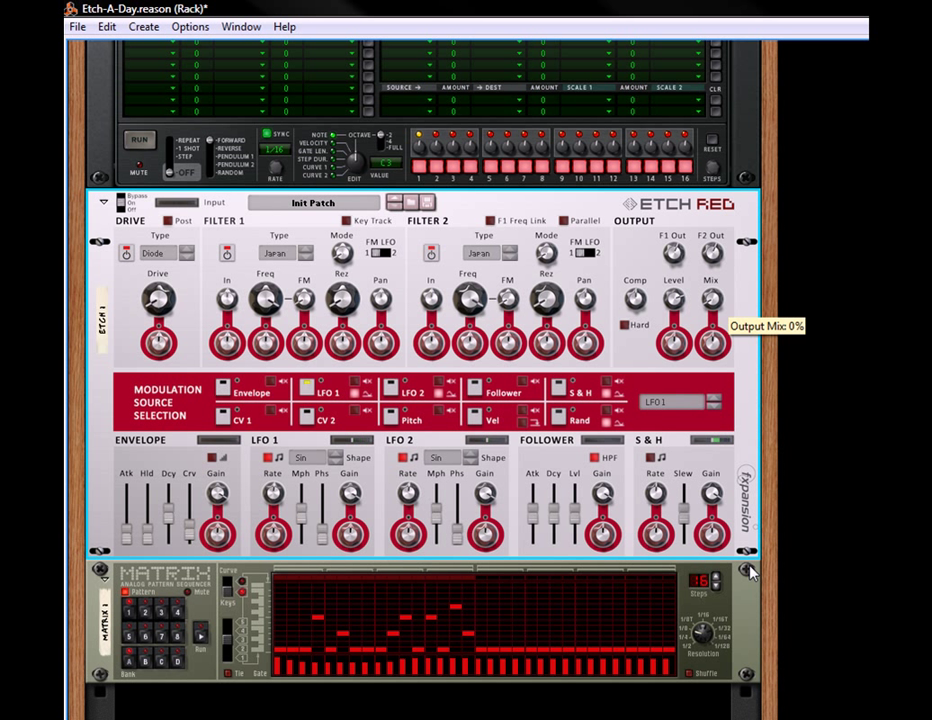
left_click_drag(749, 572, 752, 258)
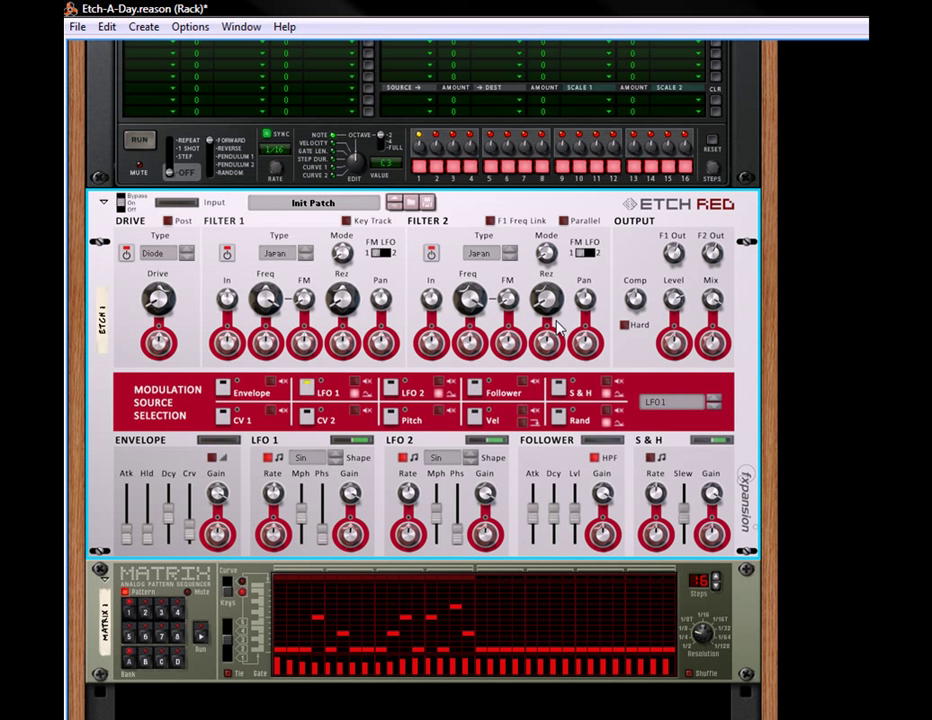
left_click(563, 222)
left_click(564, 222)
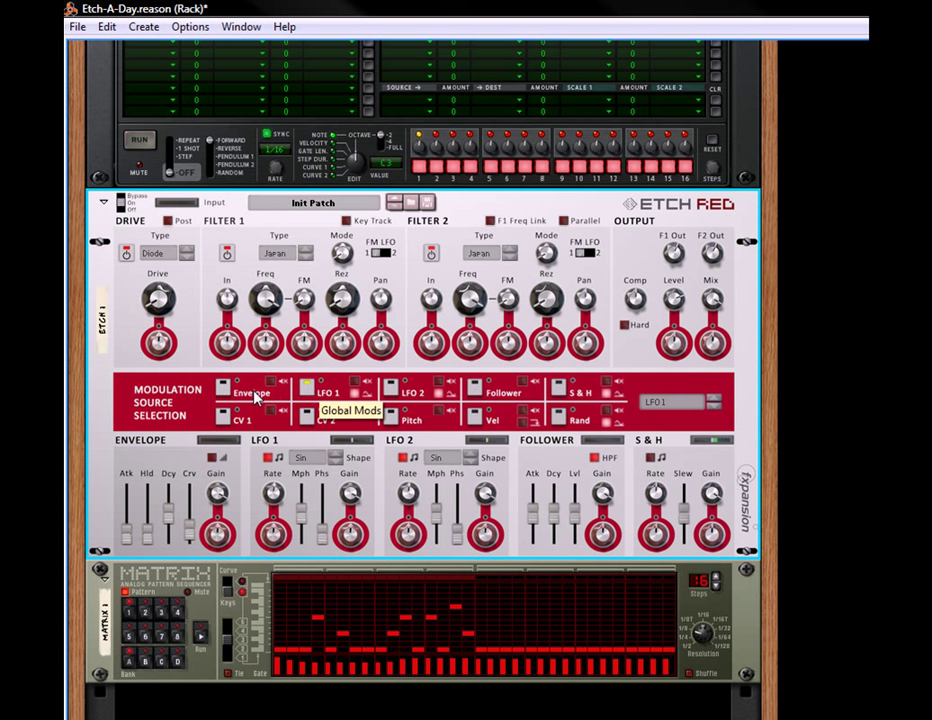
Sync LFO 1's rate to 1 bar, lower Filter 1's cutoff and start the Matrix pattern.
left_click(389, 385)
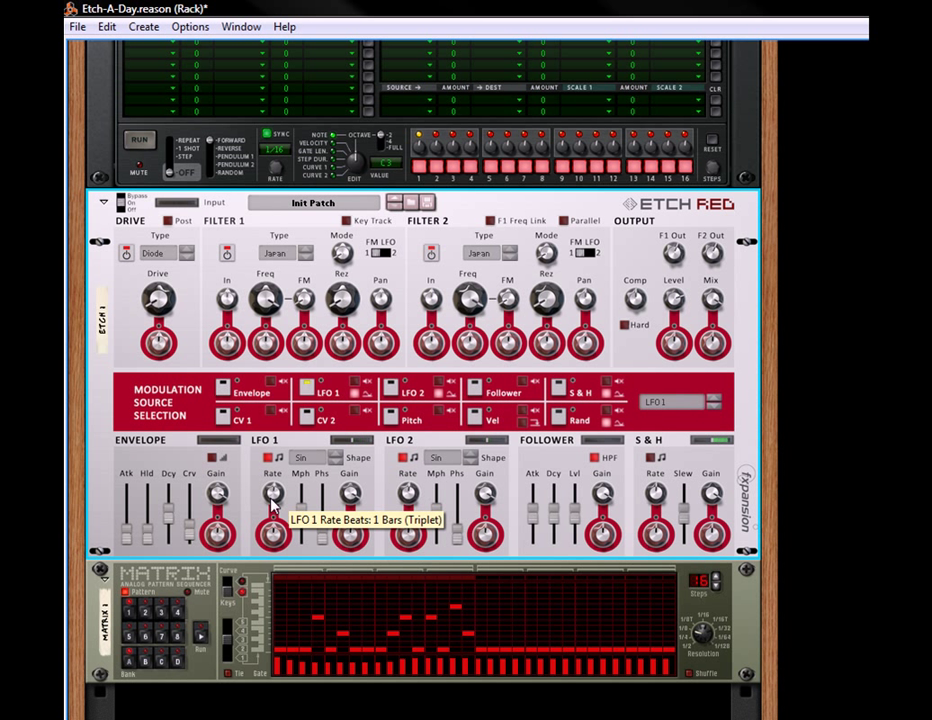
left_click_drag(275, 505, 277, 507)
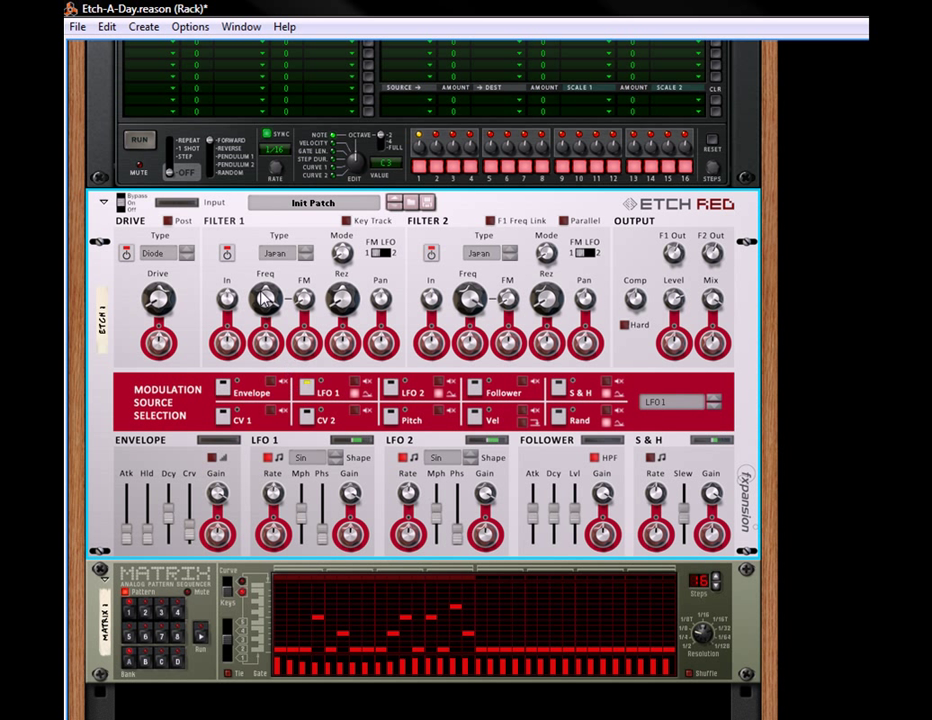
left_click_drag(263, 298, 264, 306)
left_click(203, 632)
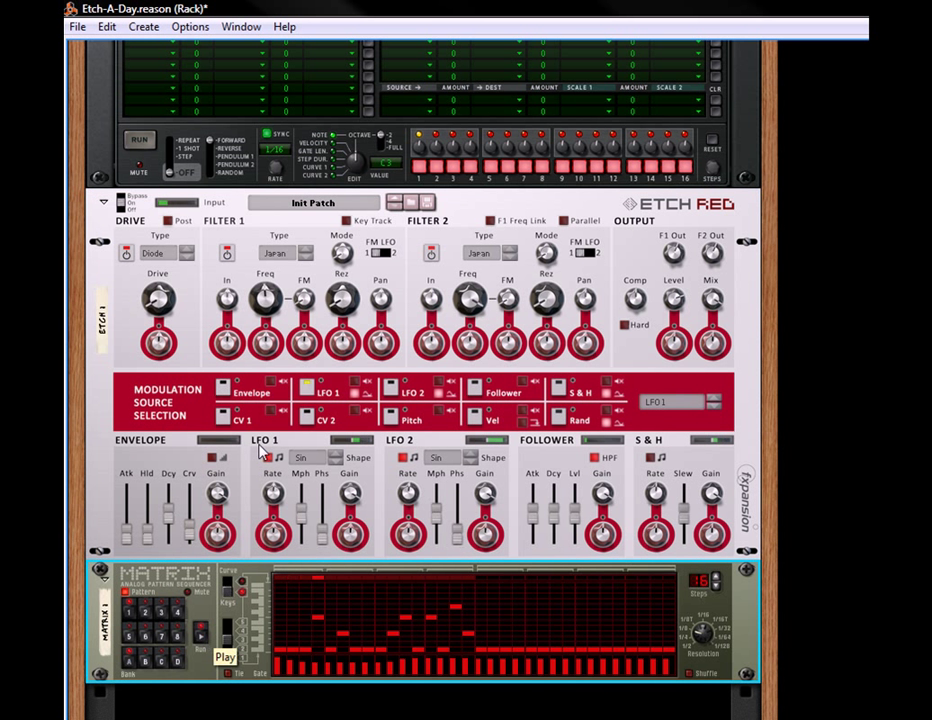
Sweep Filter 1's cutoff and dial in LFO 1 modulation of Filter 1 Freq.
left_click_drag(285, 302, 316, 300)
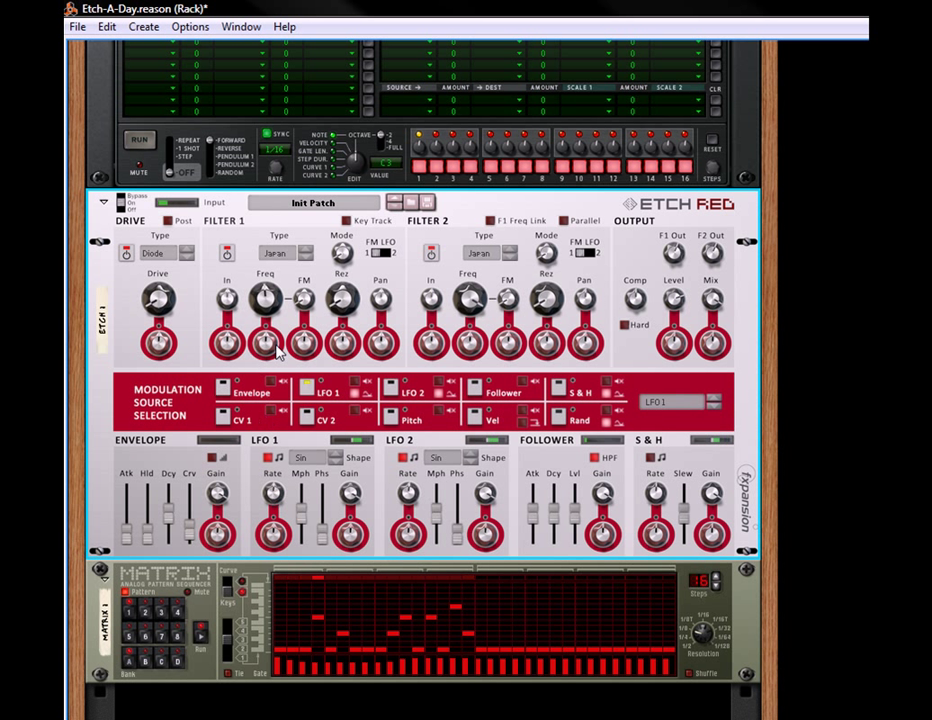
mouse_move(268, 345)
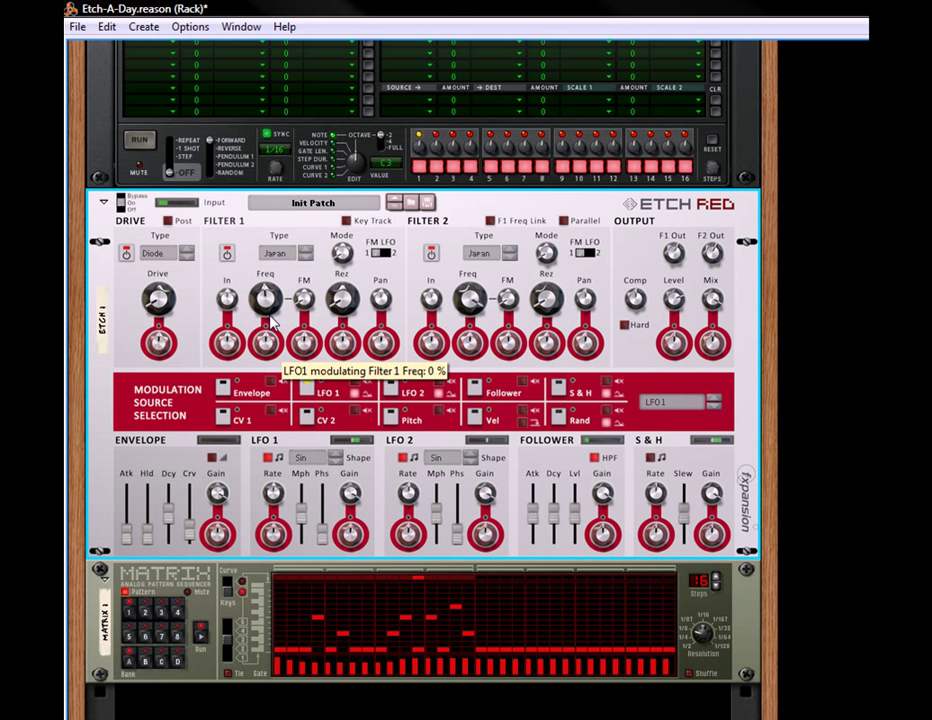
left_click_drag(268, 345, 268, 327)
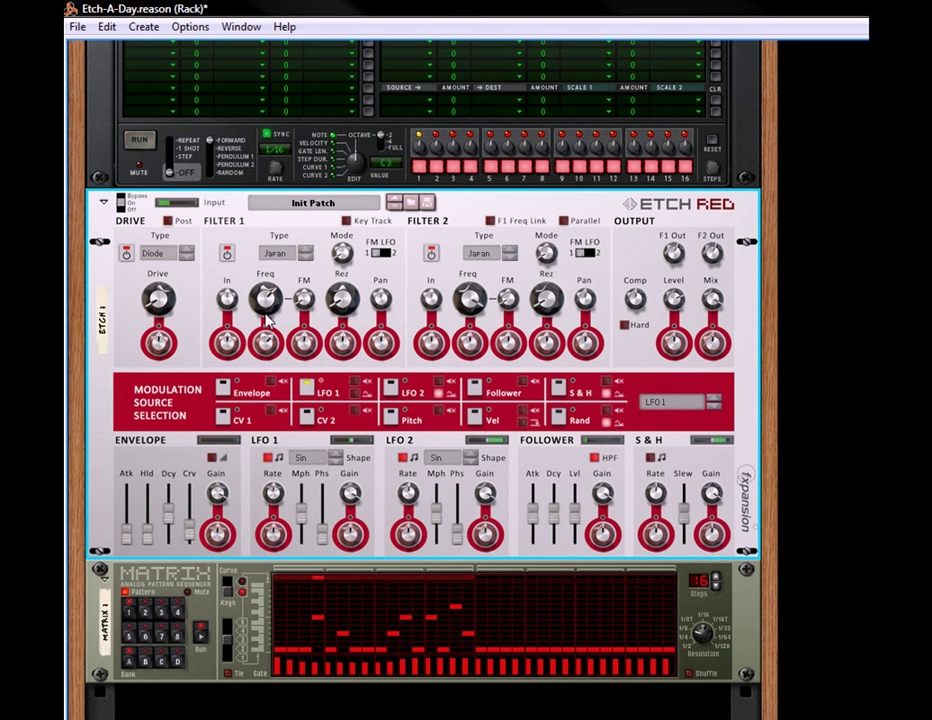
Lower Filter 1's cutoff to about 719 Hz and set LFO 1's modulation of it to 33%.
left_click_drag(264, 306, 272, 378)
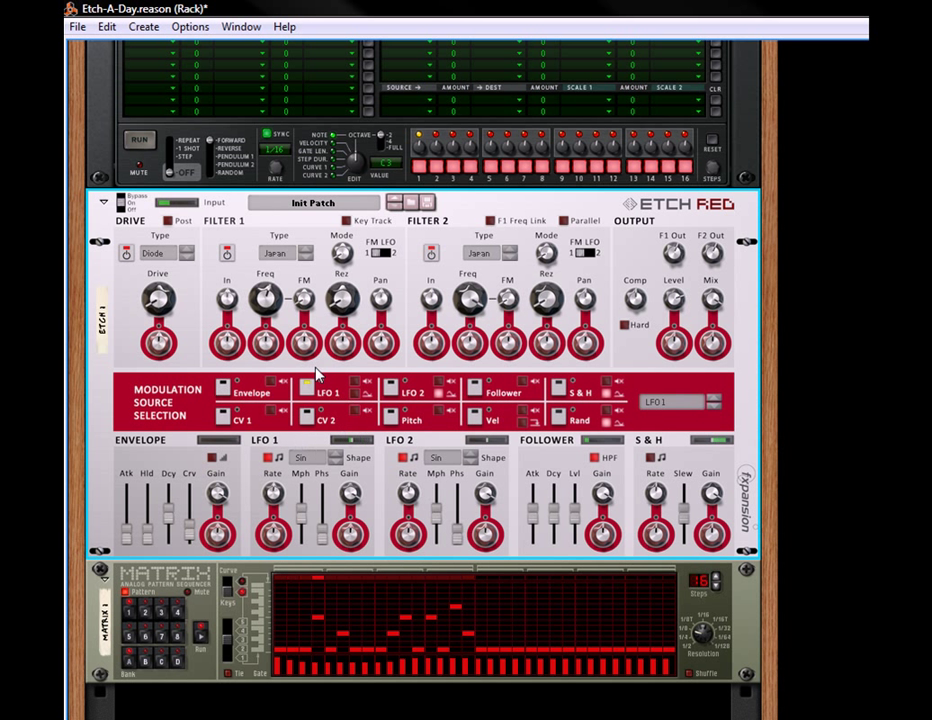
left_click(307, 391)
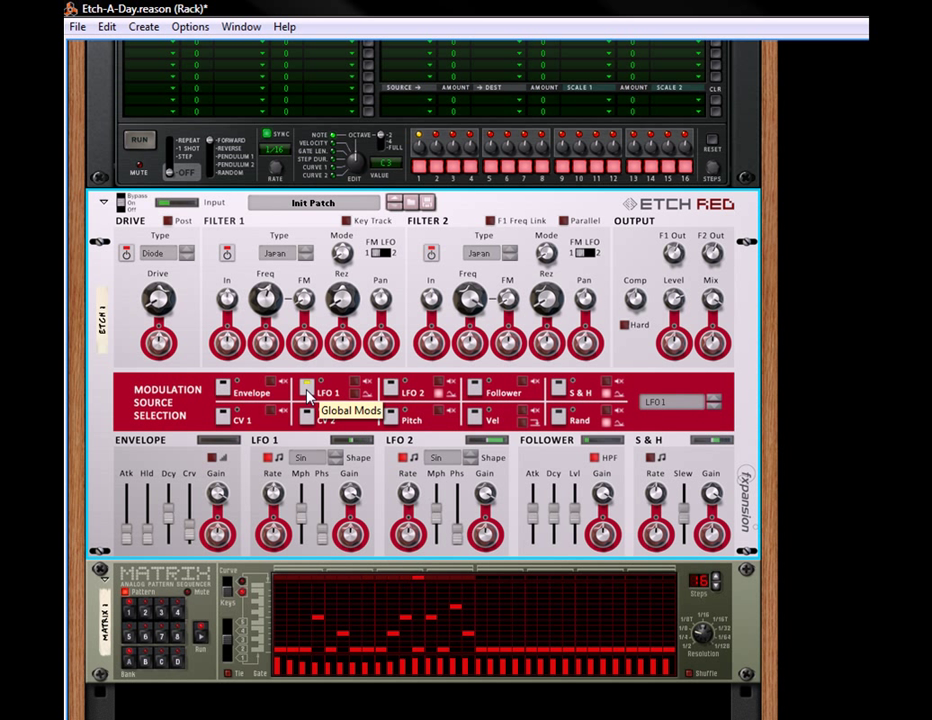
left_click_drag(282, 331, 282, 304)
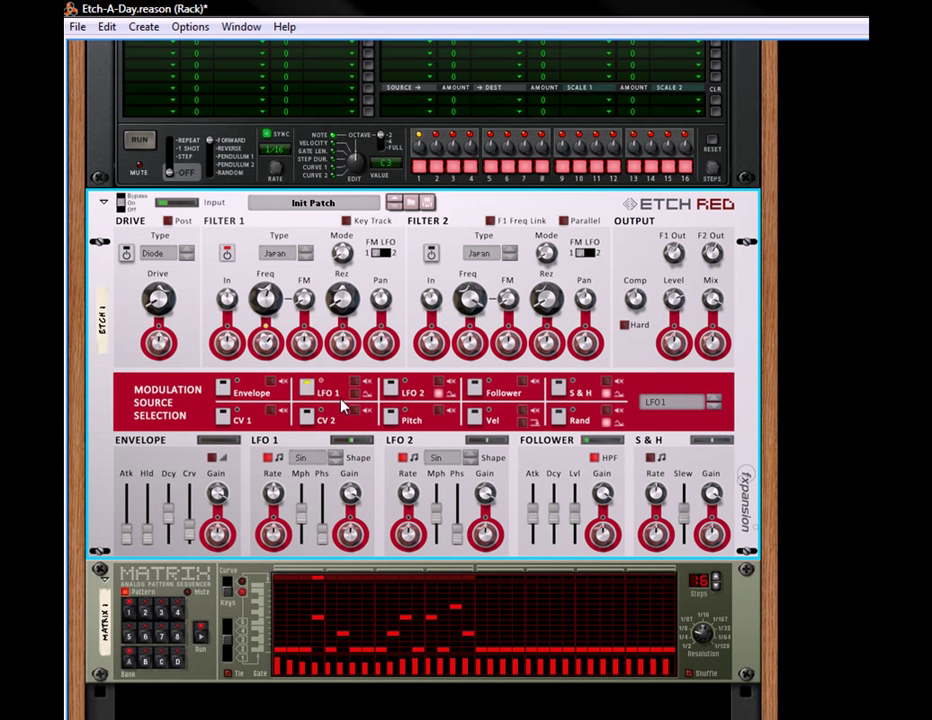
Set LFO 2 to a 1/16 triplet rate and have it pull Filter 1 Freq down about 20%.
left_click(395, 391)
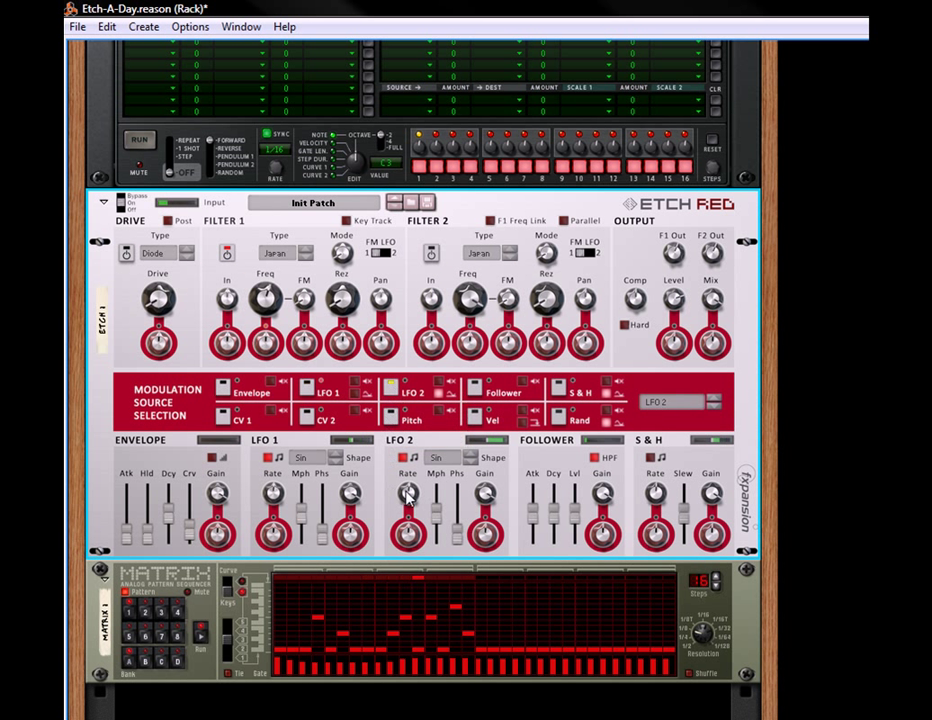
mouse_move(432, 455)
left_mouse_down()
mouse_move(440, 425)
mouse_move(443, 436)
left_mouse_up()
left_click_drag(279, 357, 281, 371)
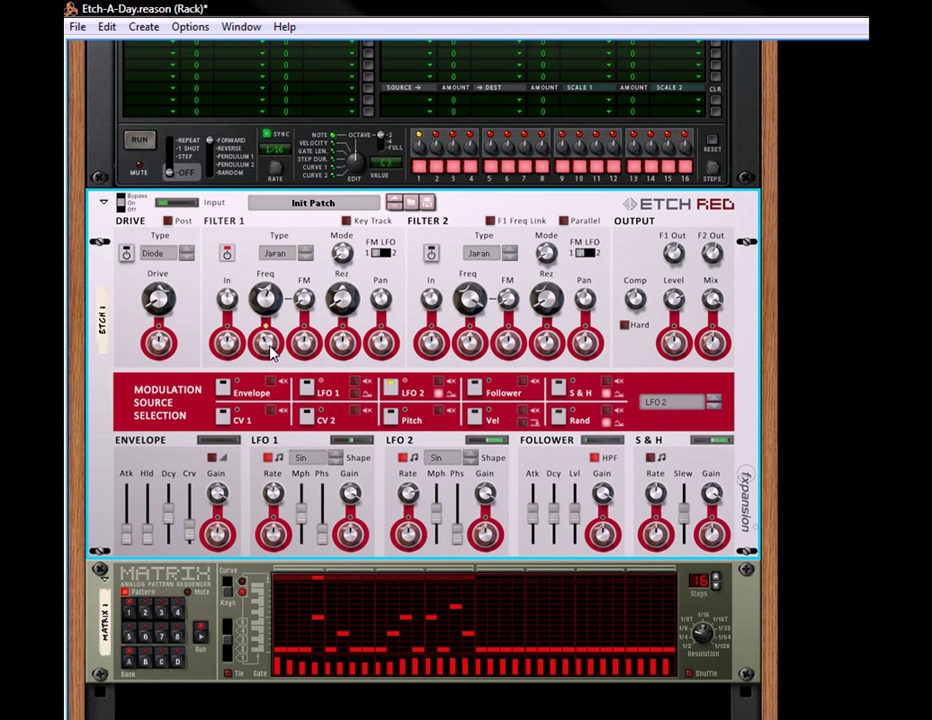
left_click(302, 386)
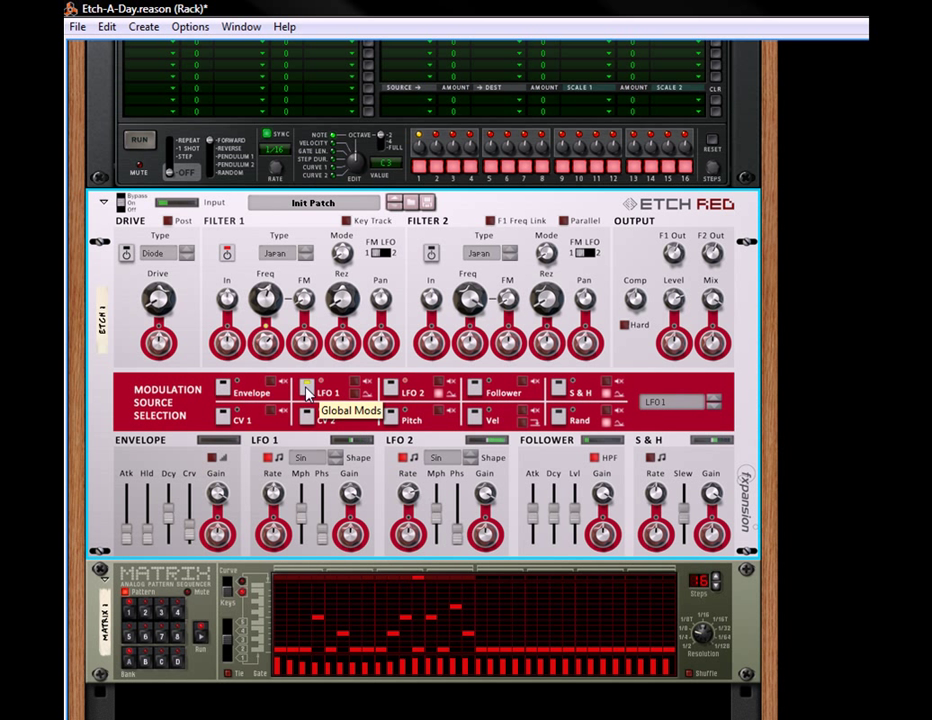
mouse_move(268, 344)
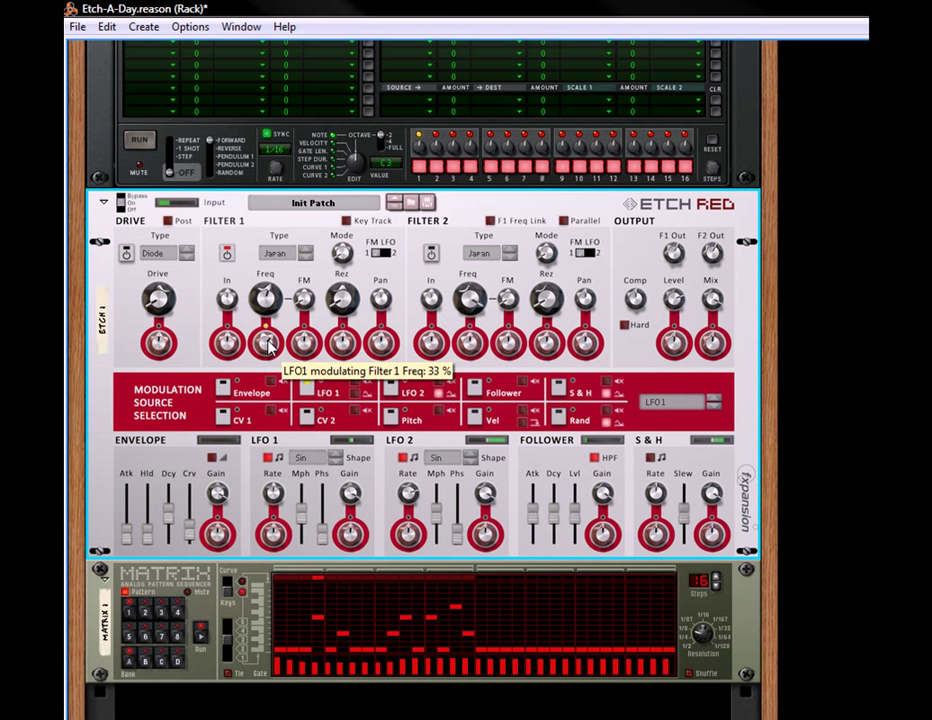
left_click(390, 388)
mouse_move(268, 345)
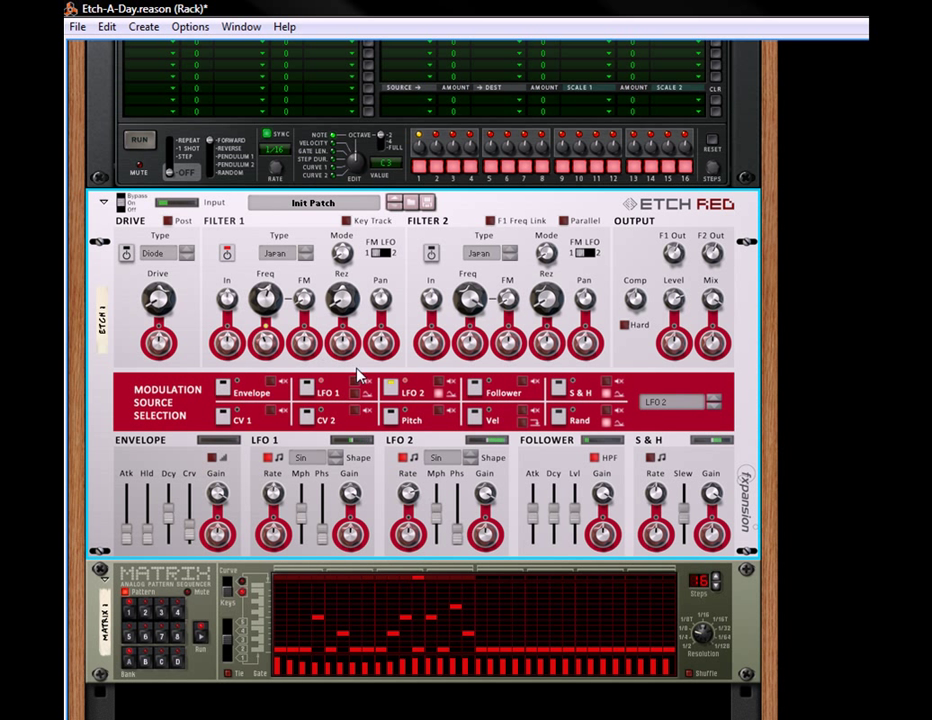
Raise LFO 2's modulation of Filter 1 resonance to about 27%, compare against LFO 1, and select the Matrix.
mouse_move(368, 338)
left_click_drag(368, 338, 348, 383)
left_click(310, 392)
left_click(390, 386)
left_click(248, 602)
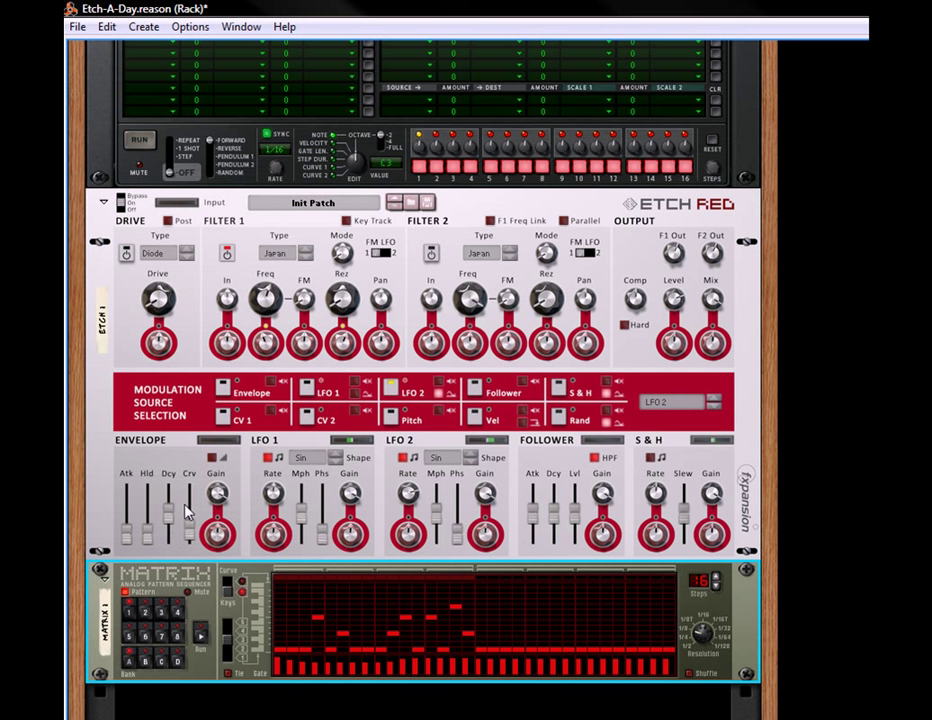
left_click(223, 387)
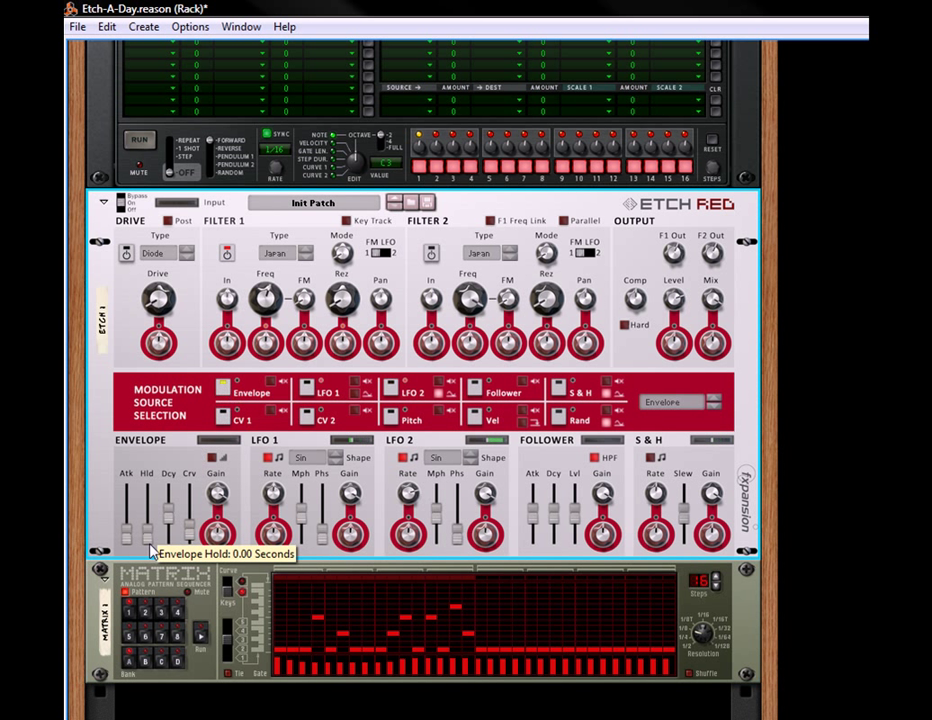
left_click(304, 388)
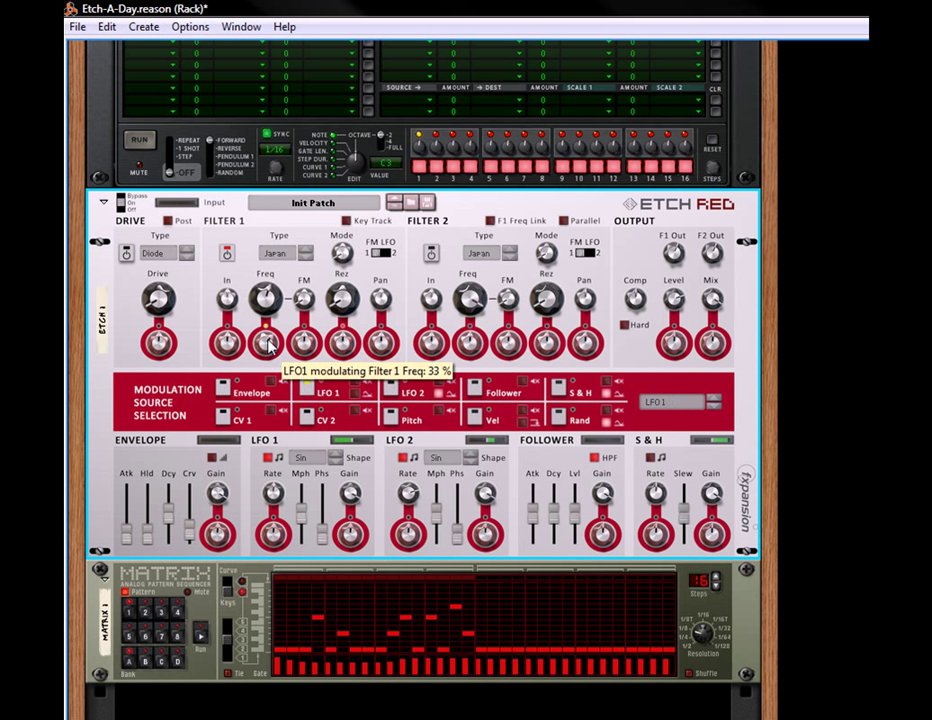
left_click(391, 386)
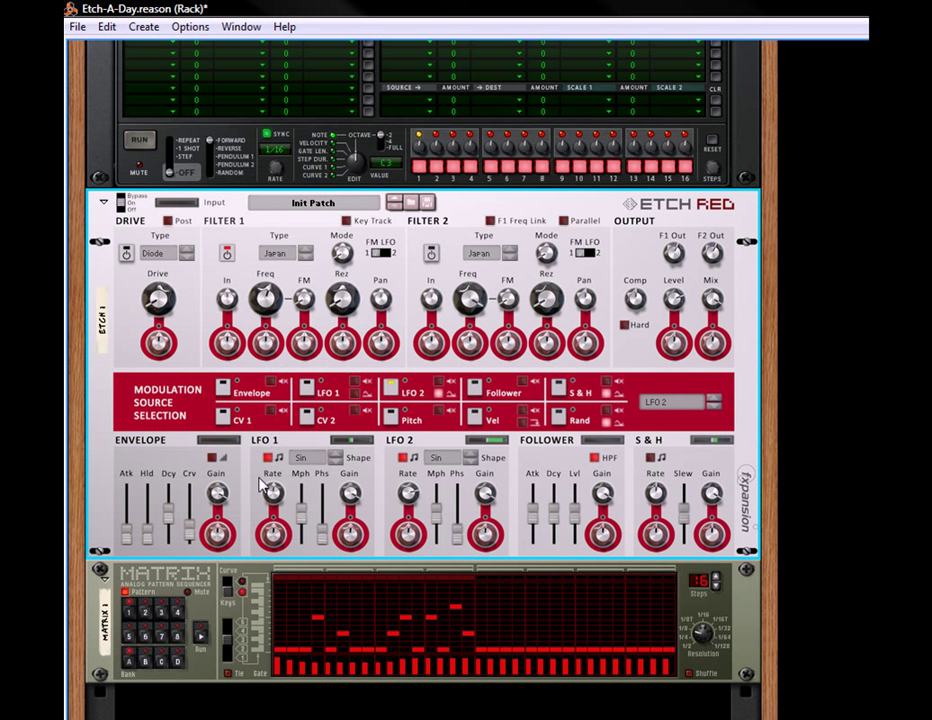
left_click(198, 645)
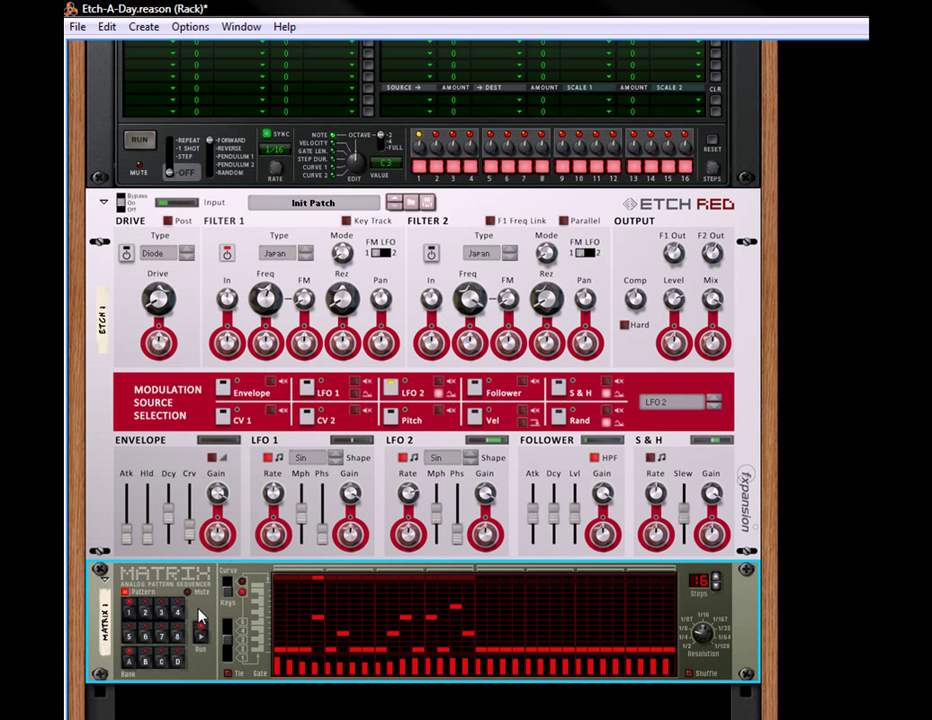
Switch the Matrix to Curve mode and cable its Curve CV into Etch Red's Gate TransMod input.
left_click(230, 588)
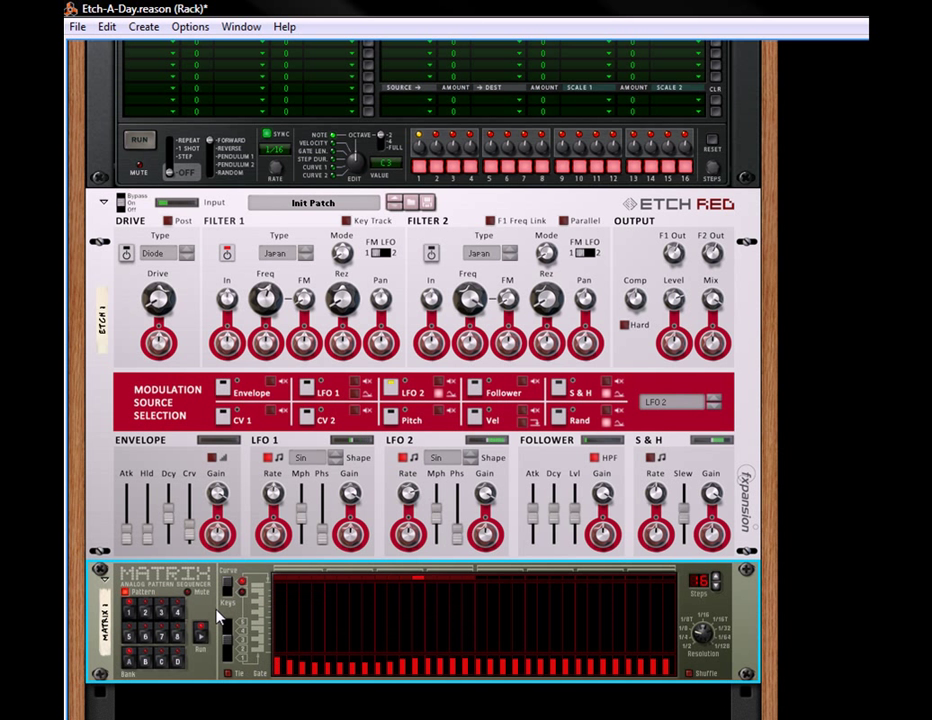
key("Tab")
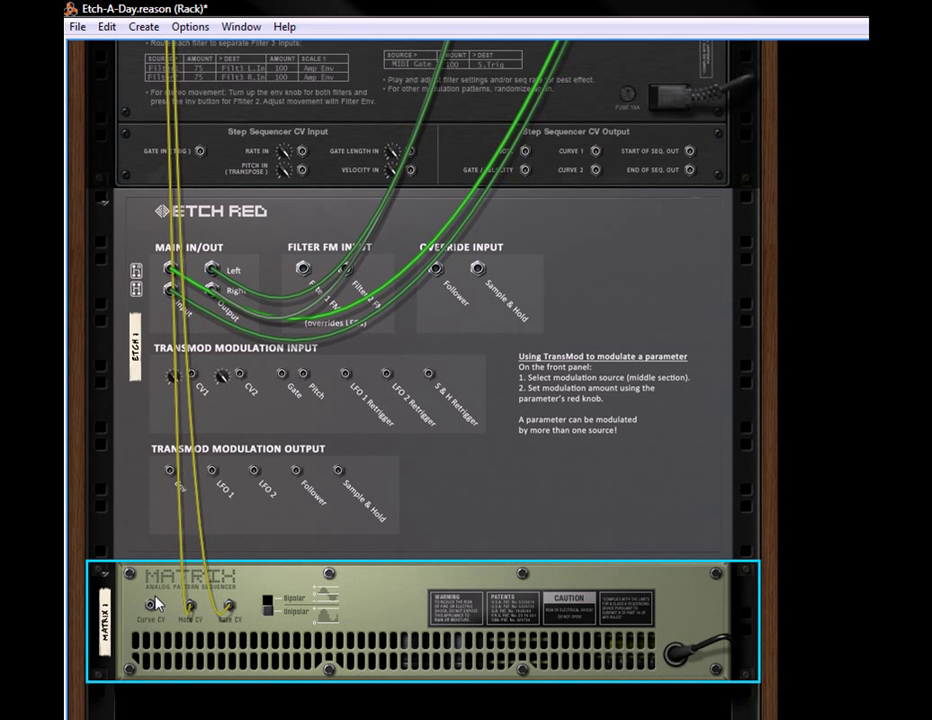
left_click_drag(150, 605, 283, 380)
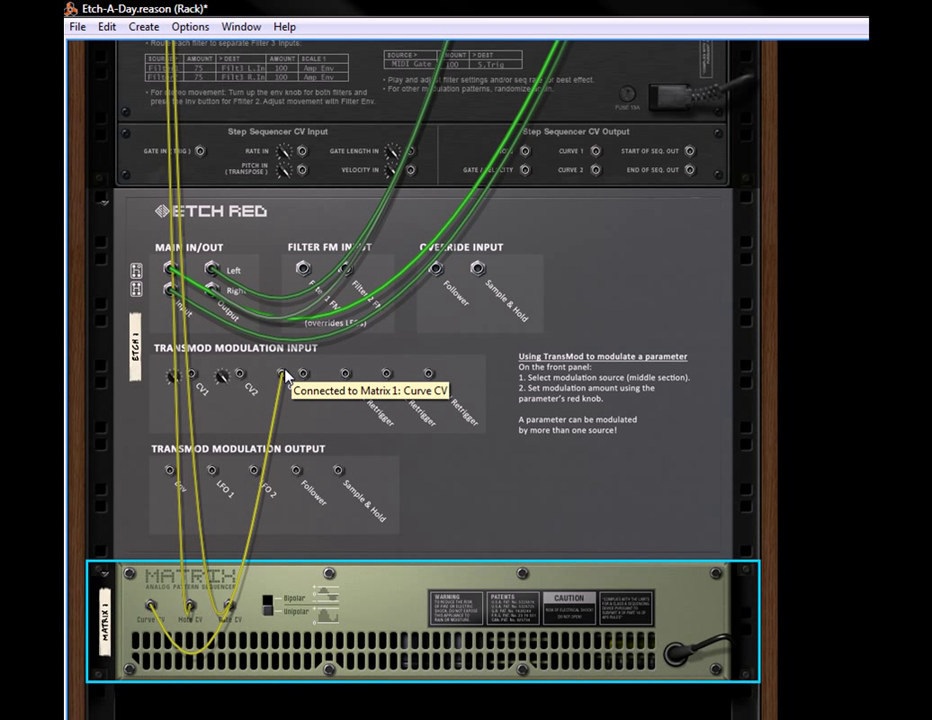
key("Tab")
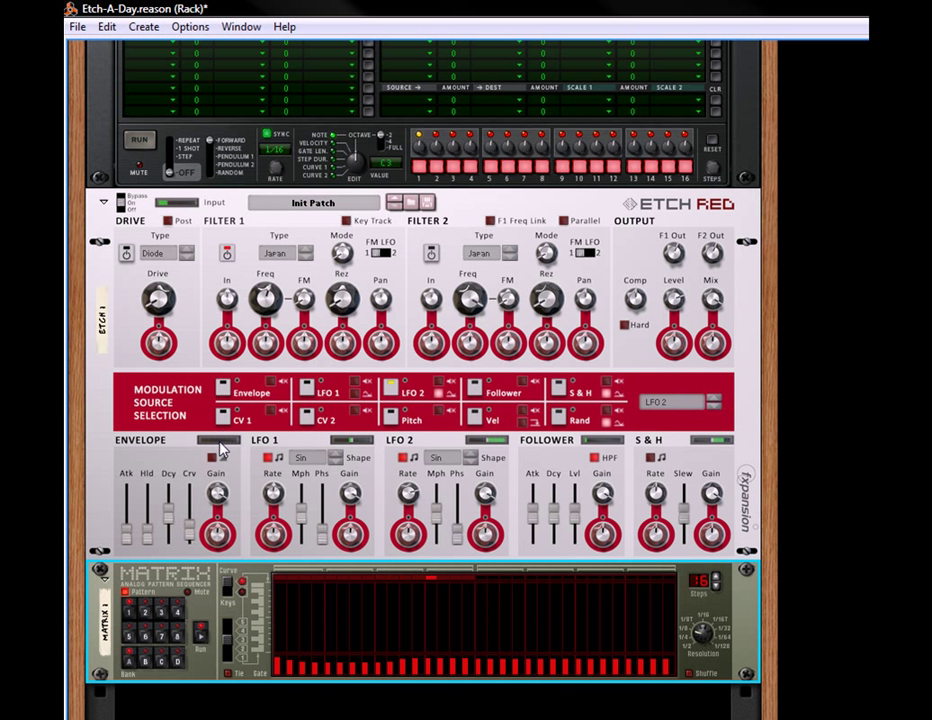
Draw a rising-then-falling hump across roughly the first half of the Matrix steps.
mouse_move(279, 655)
left_mouse_down()
mouse_move(309, 639)
mouse_move(334, 601)
mouse_move(352, 597)
mouse_move(405, 608)
mouse_move(450, 666)
left_mouse_up()
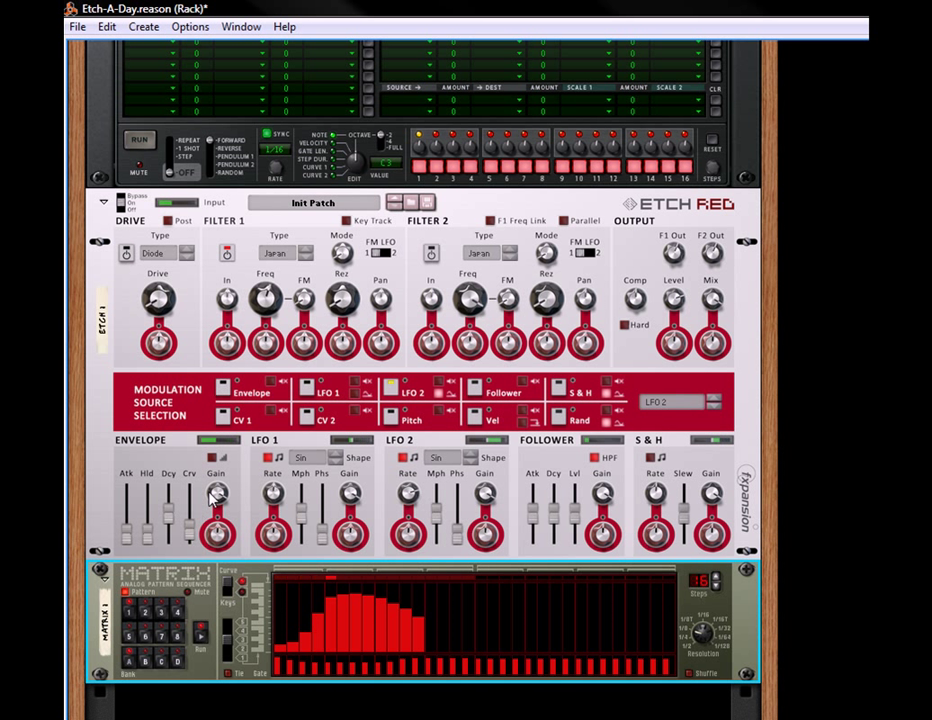
Make the Envelope modulate Filter 1 Freq at 40%, with a longer decay and gain near 67%.
left_click(223, 385)
left_click_drag(272, 355, 305, 310)
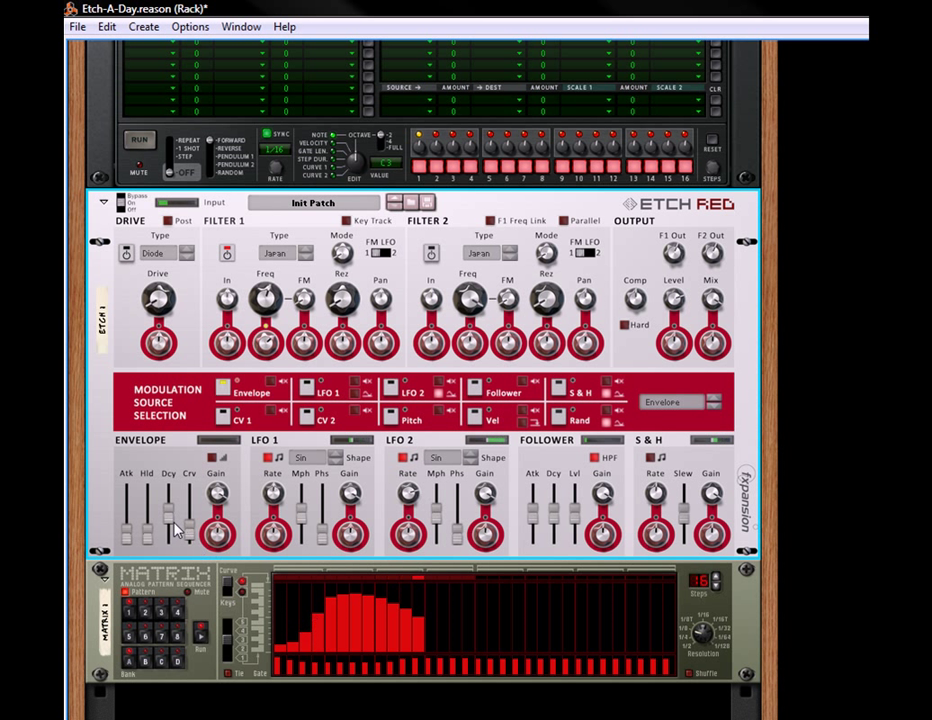
left_click_drag(168, 512, 241, 566)
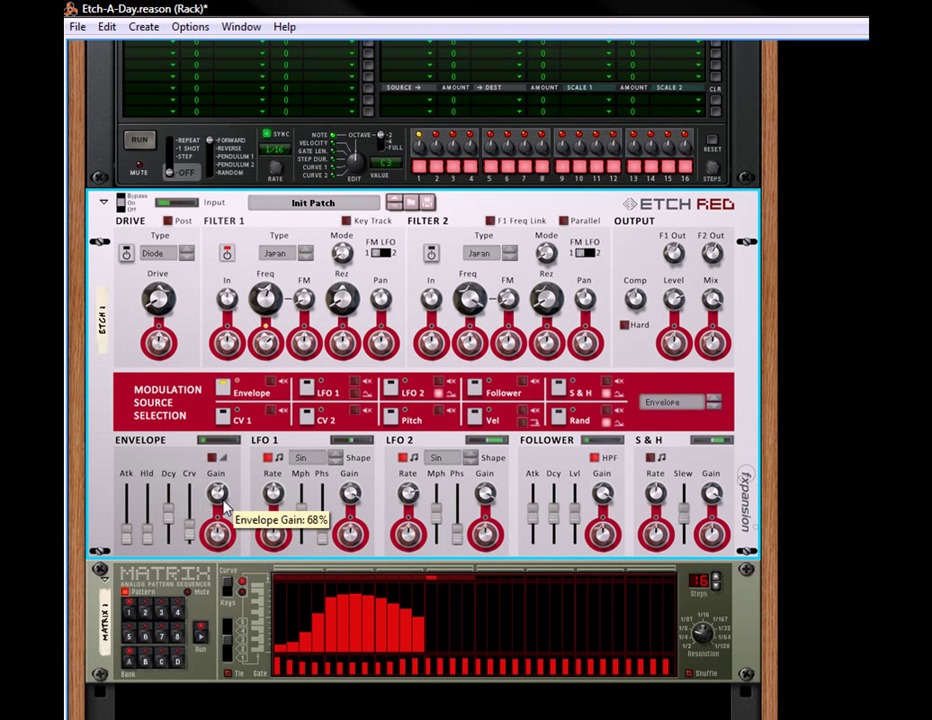
left_click_drag(225, 507, 225, 506)
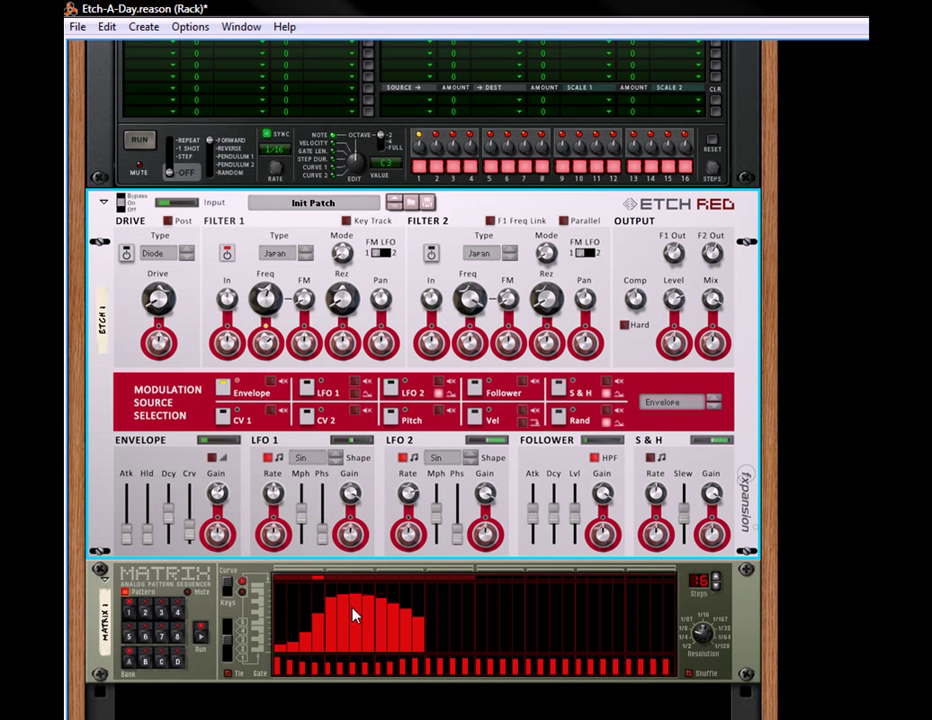
Redraw the Matrix curve to taper off, set the envelope curve to about 40%, and run the Matrix.
mouse_move(318, 632)
left_mouse_down()
mouse_move(322, 618)
mouse_move(420, 662)
left_mouse_up()
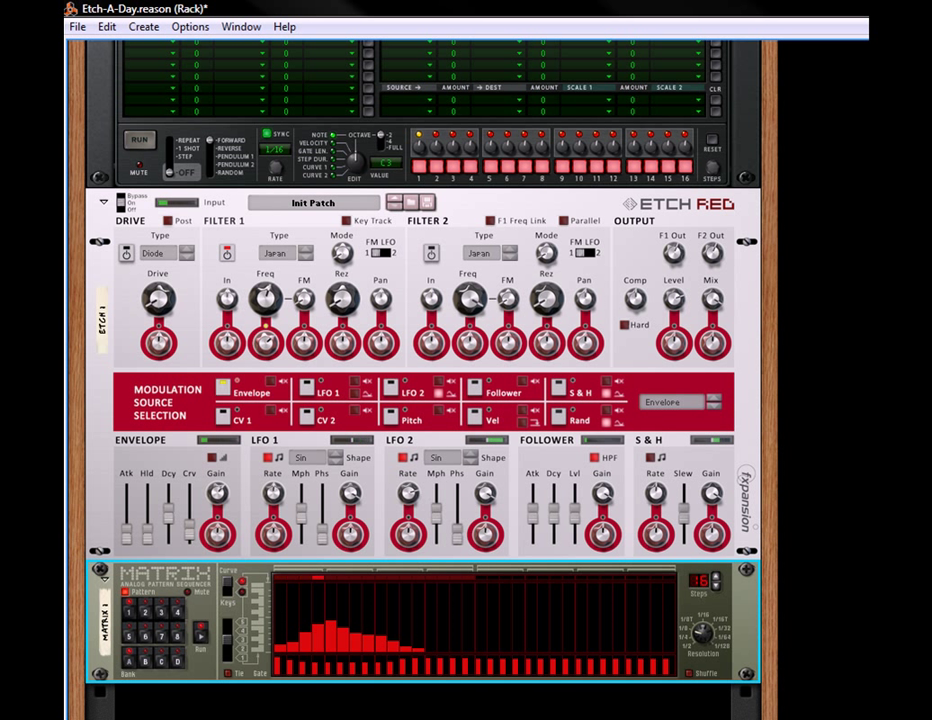
left_click(138, 519)
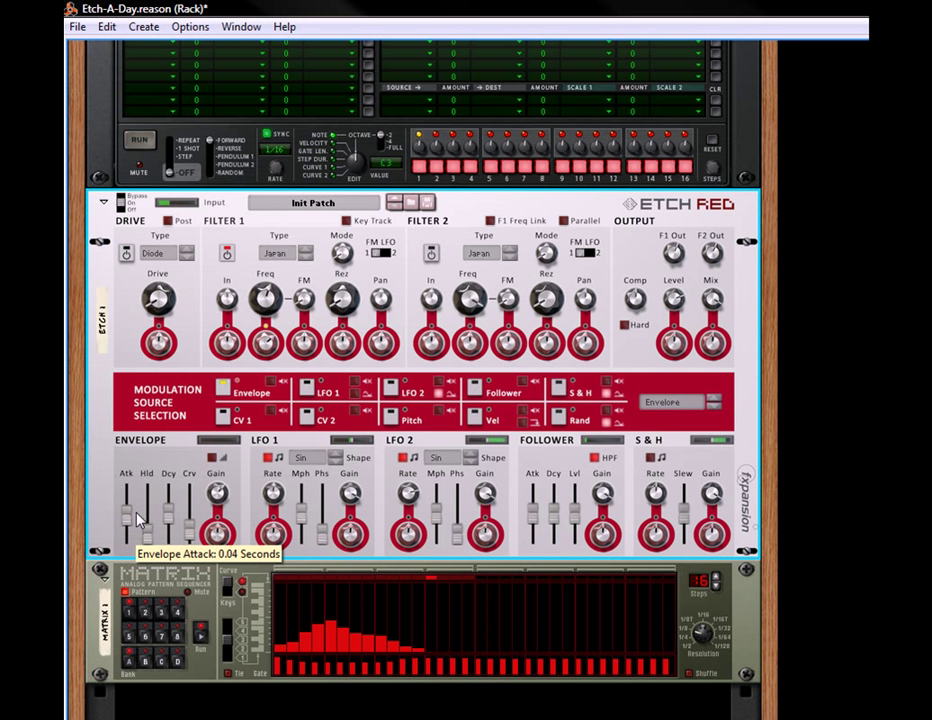
scroll(138, 519, "up", 2)
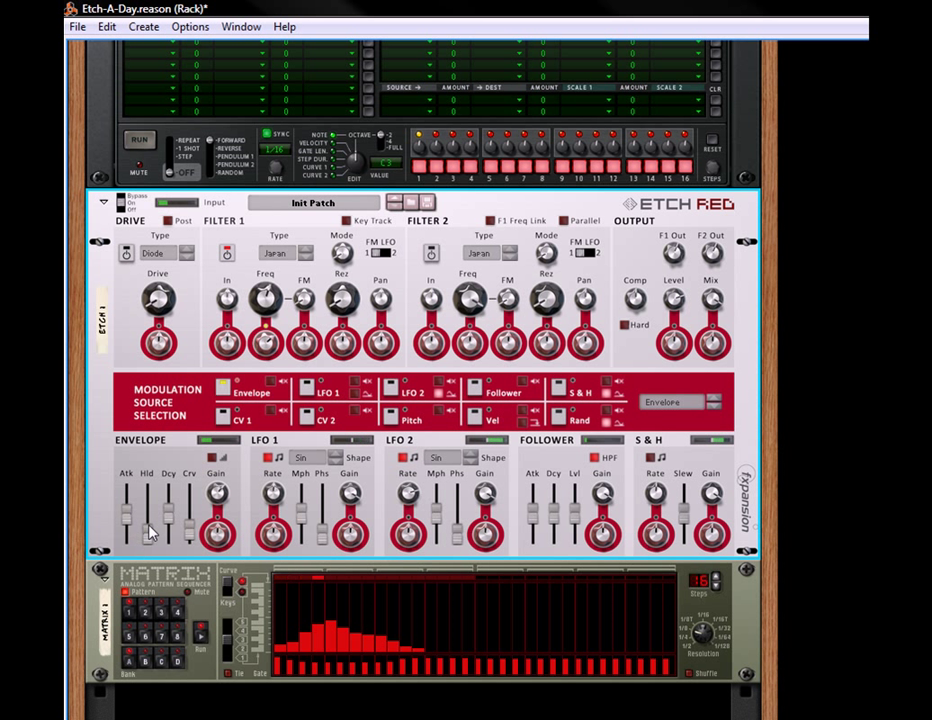
scroll(152, 542, "up", 5)
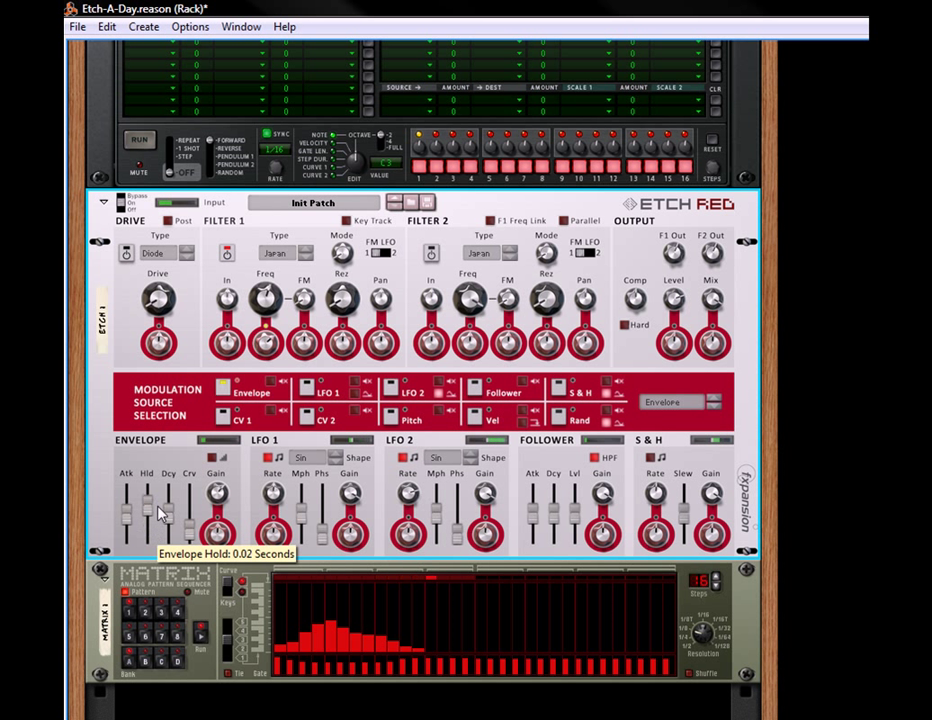
scroll(160, 535, "down", 3)
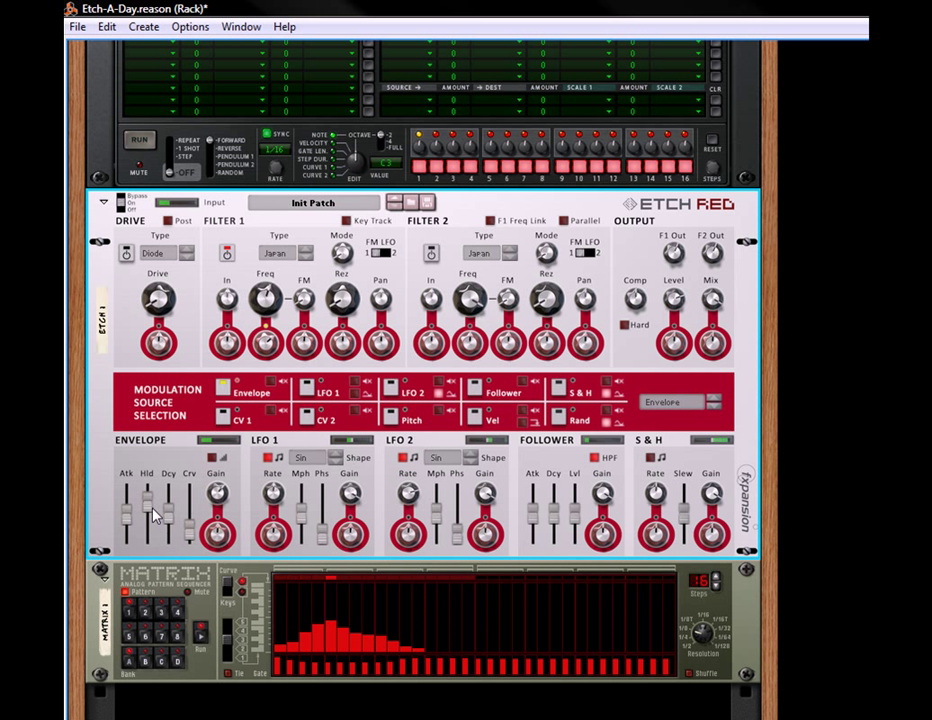
scroll(152, 542, "down", 4)
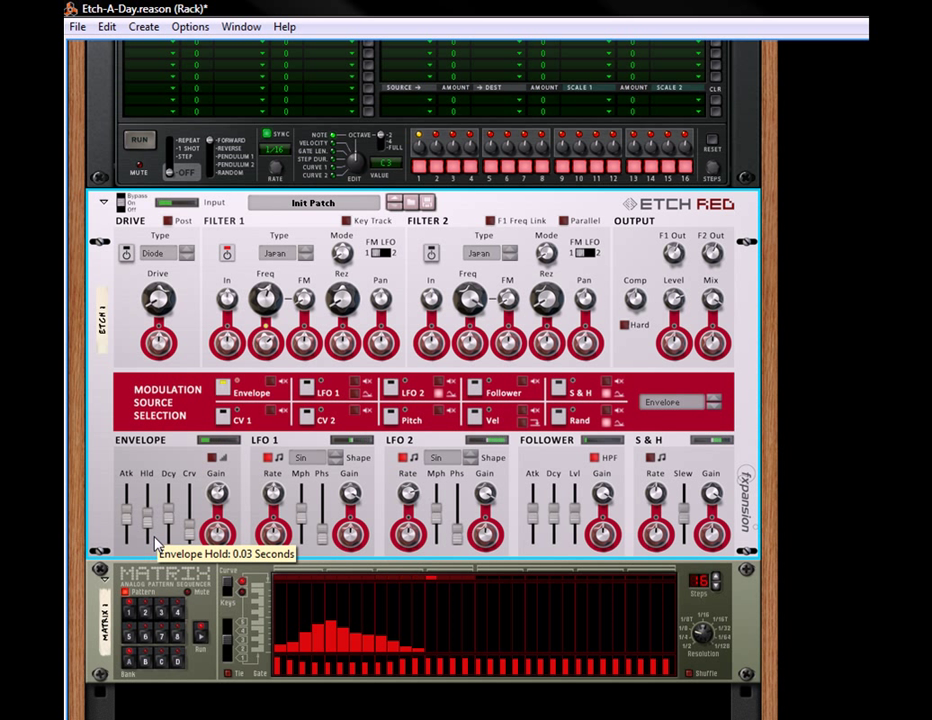
scroll(170, 541, "up", 5)
scroll(190, 543, "down", 2)
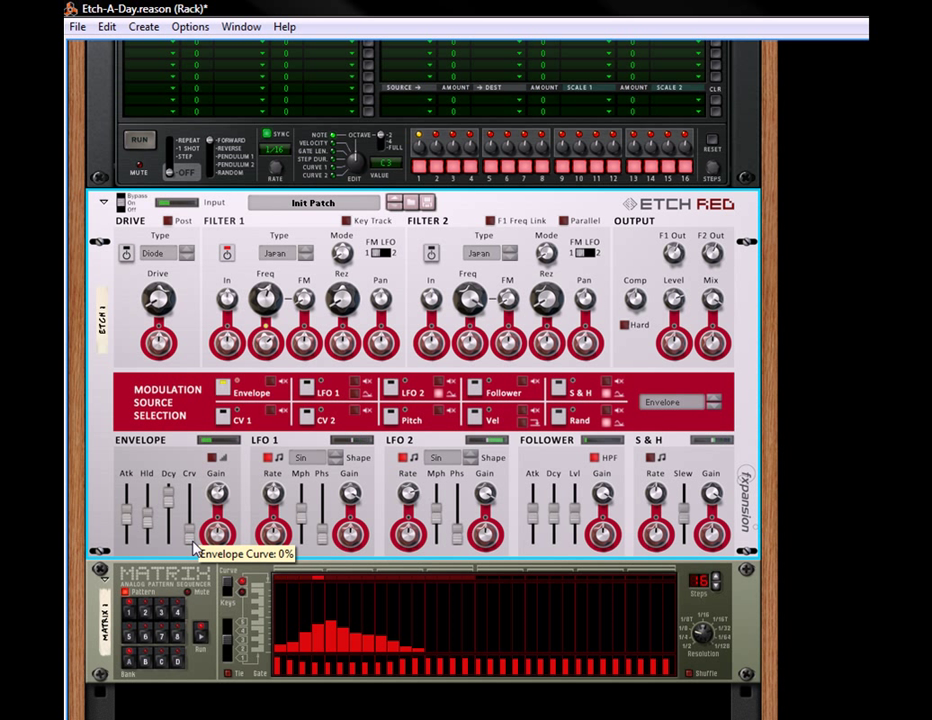
left_click_drag(190, 543, 195, 477)
left_click_drag(195, 477, 195, 550)
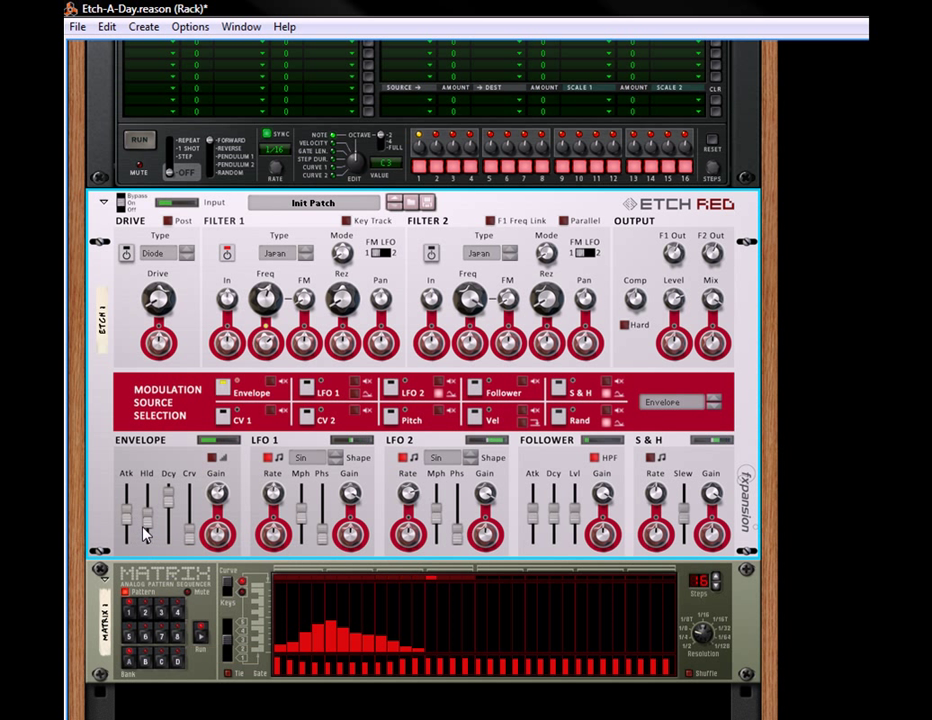
left_click(201, 636)
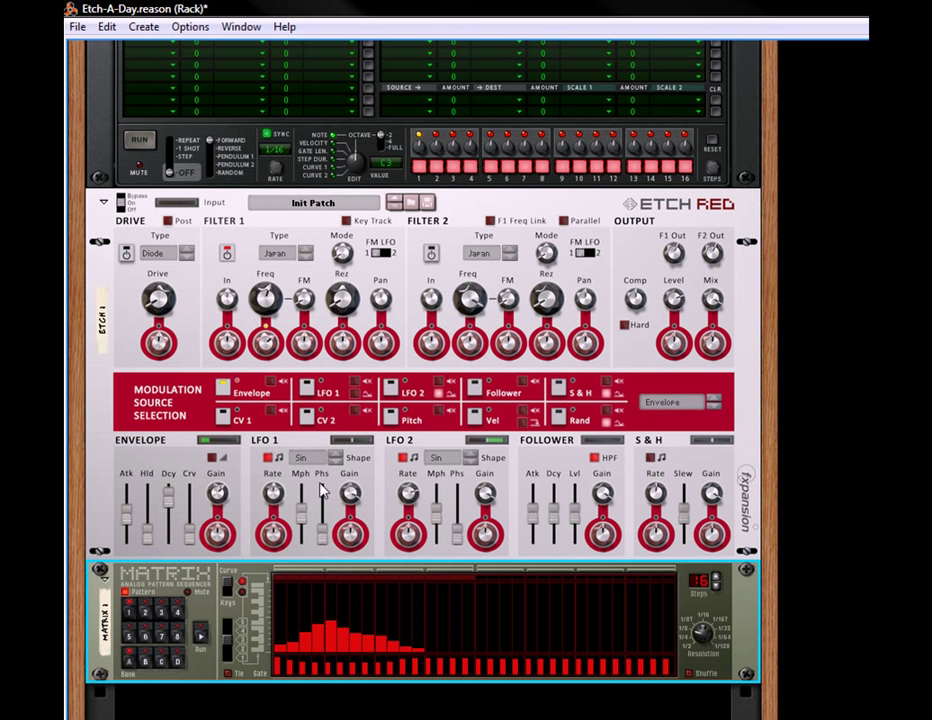
Run the Matrix, set LFO 1's modulation of Filter 1 Freq to 32%, and slow LFO 1 to 3.05 Hz.
left_click(275, 464)
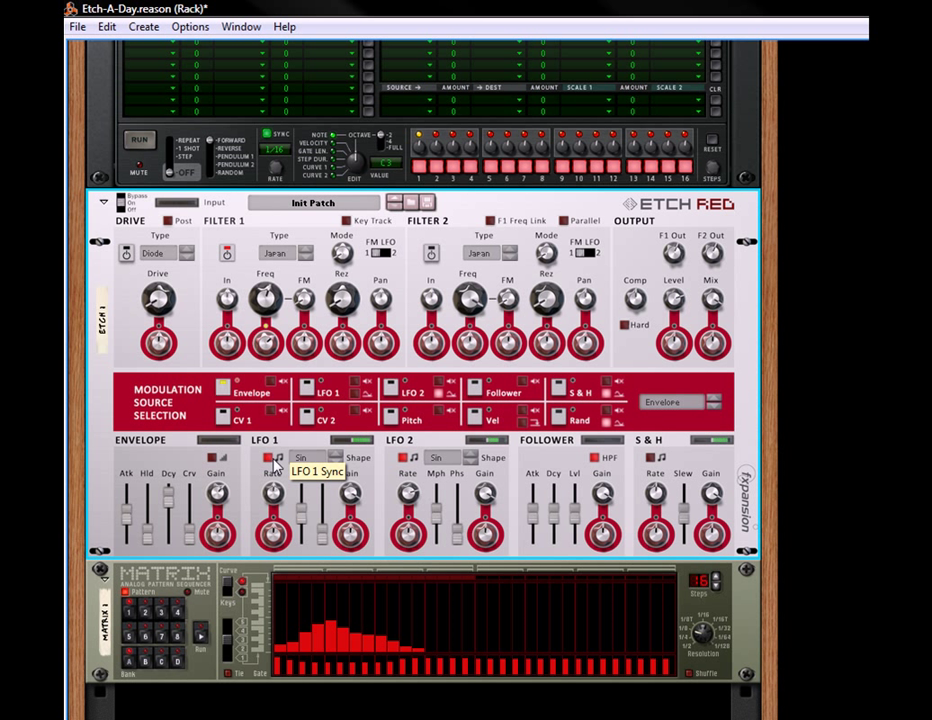
left_click(308, 389)
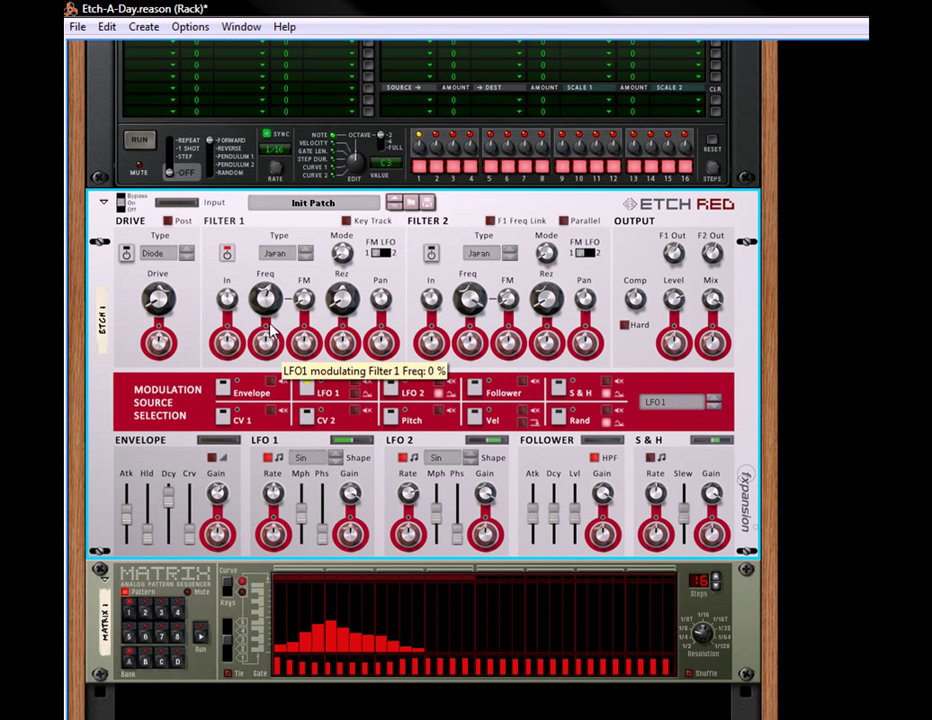
left_click_drag(268, 350, 232, 540)
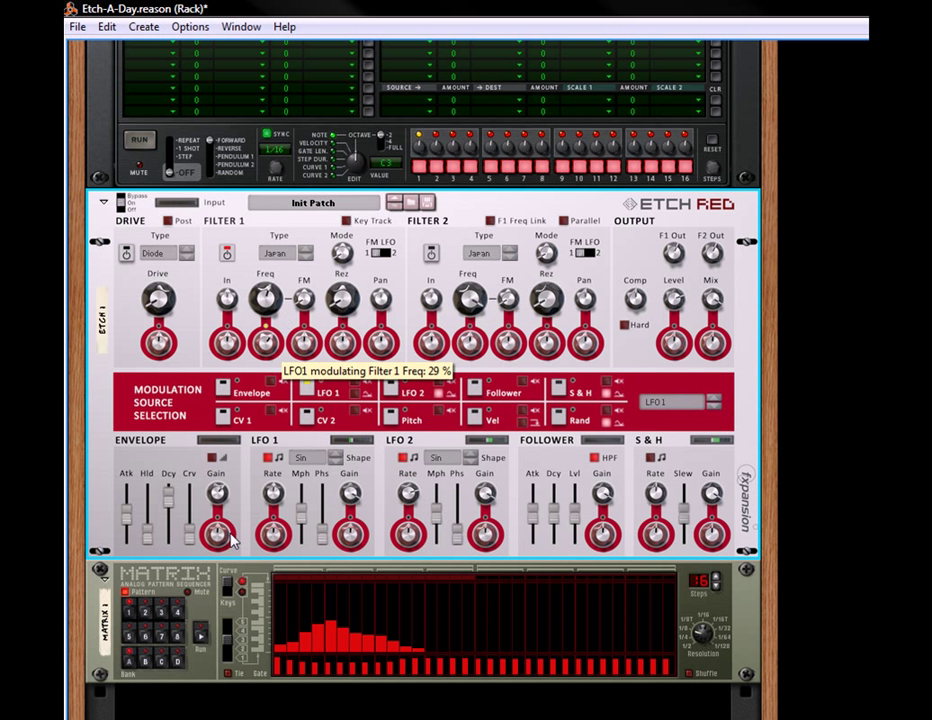
left_click(200, 636)
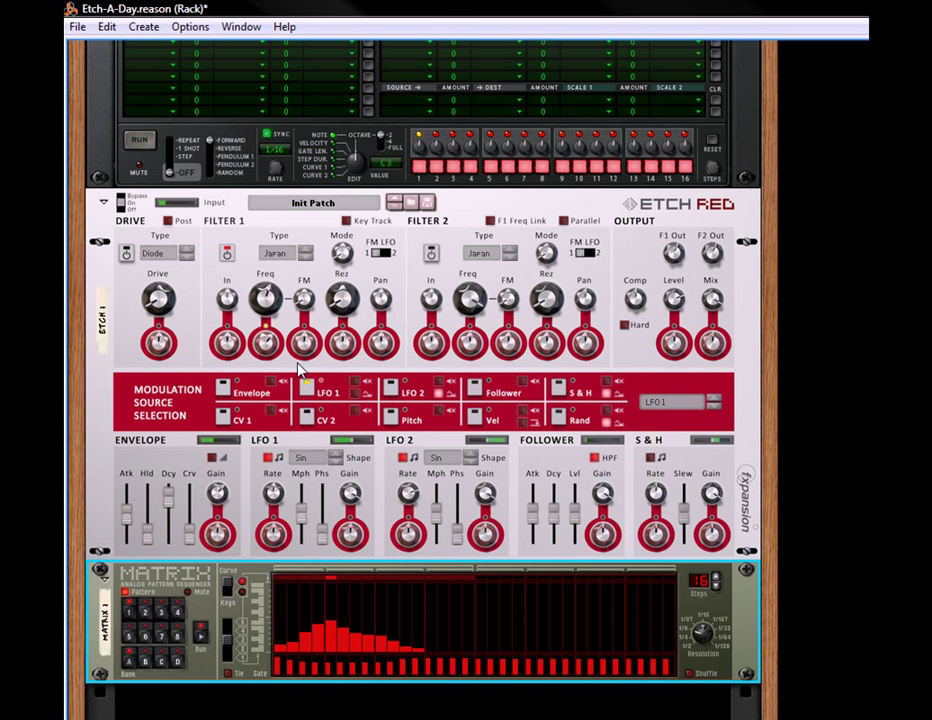
left_click_drag(270, 350, 270, 341)
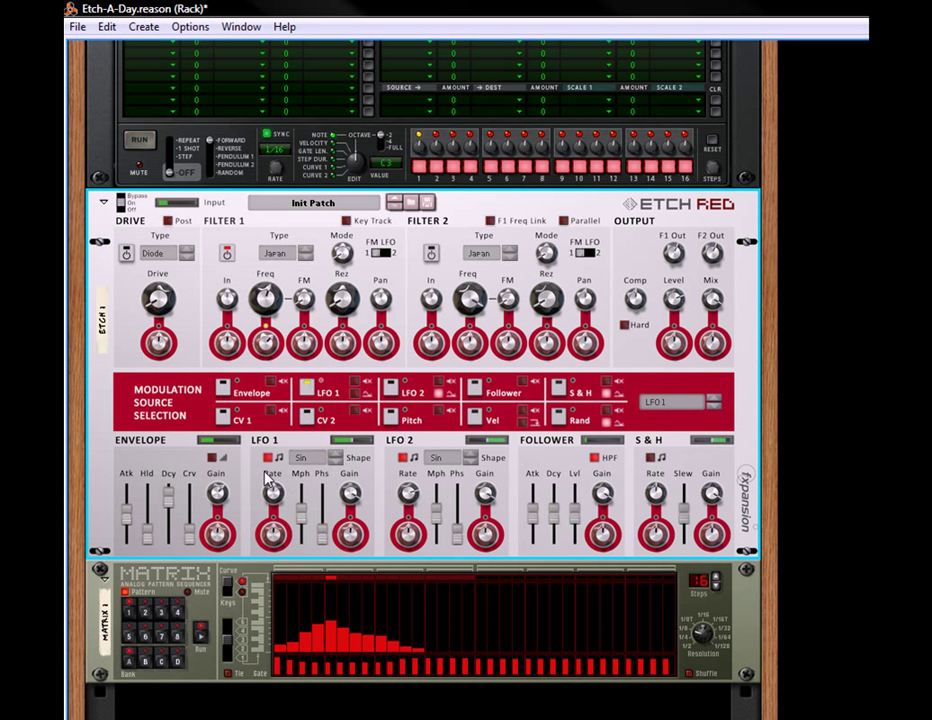
left_click_drag(280, 537, 298, 548)
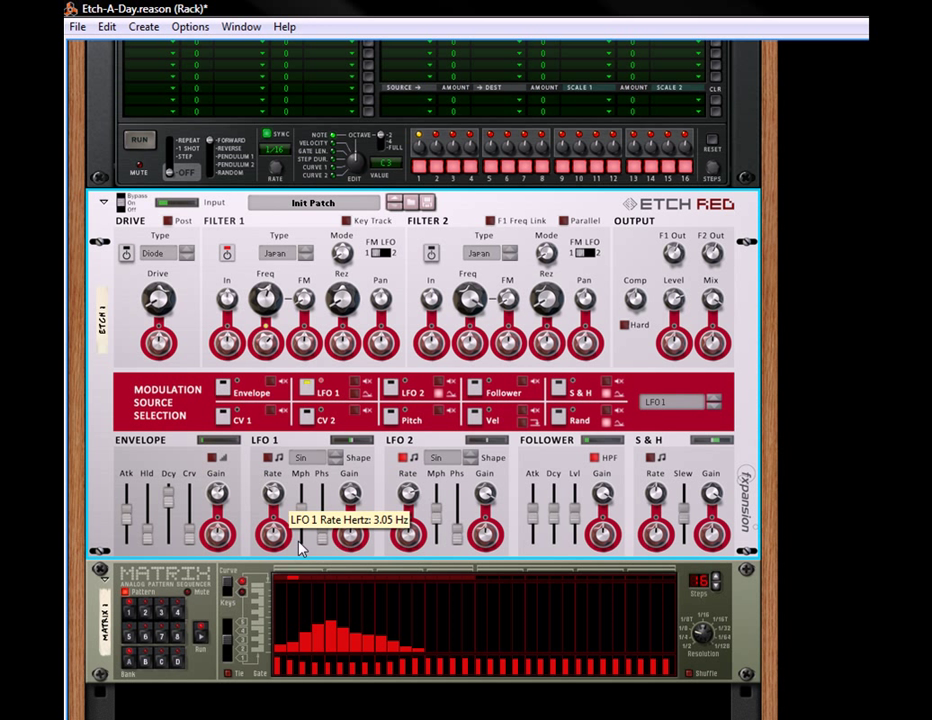
Tempo-sync LFO 1 at a 1 Bar rate, then sweep its Morph between 100% and 0% to settle near 73%.
left_click(274, 457)
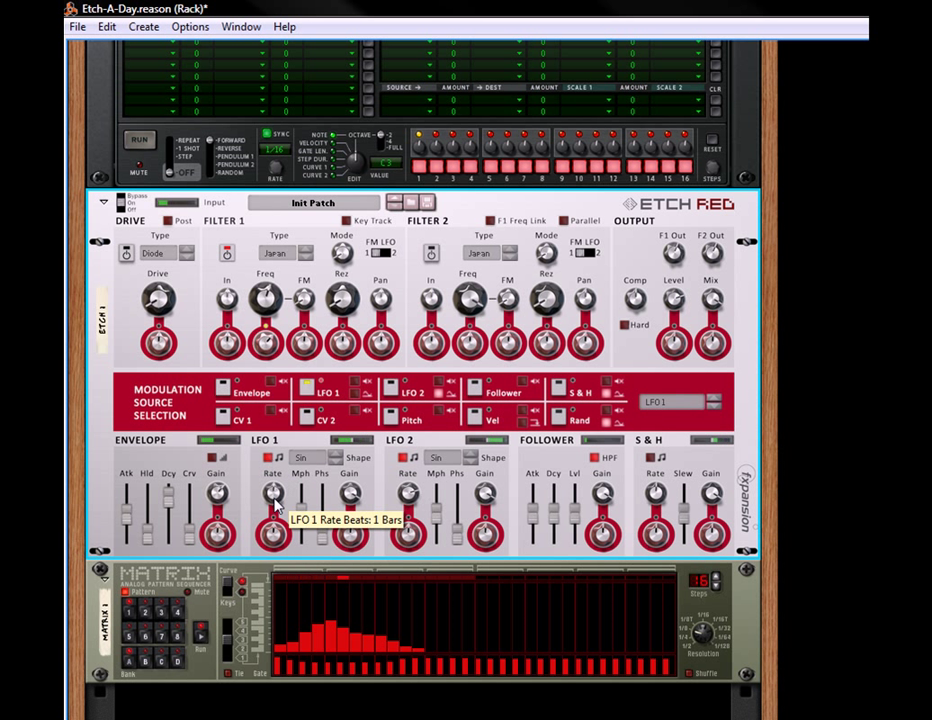
left_click(278, 458)
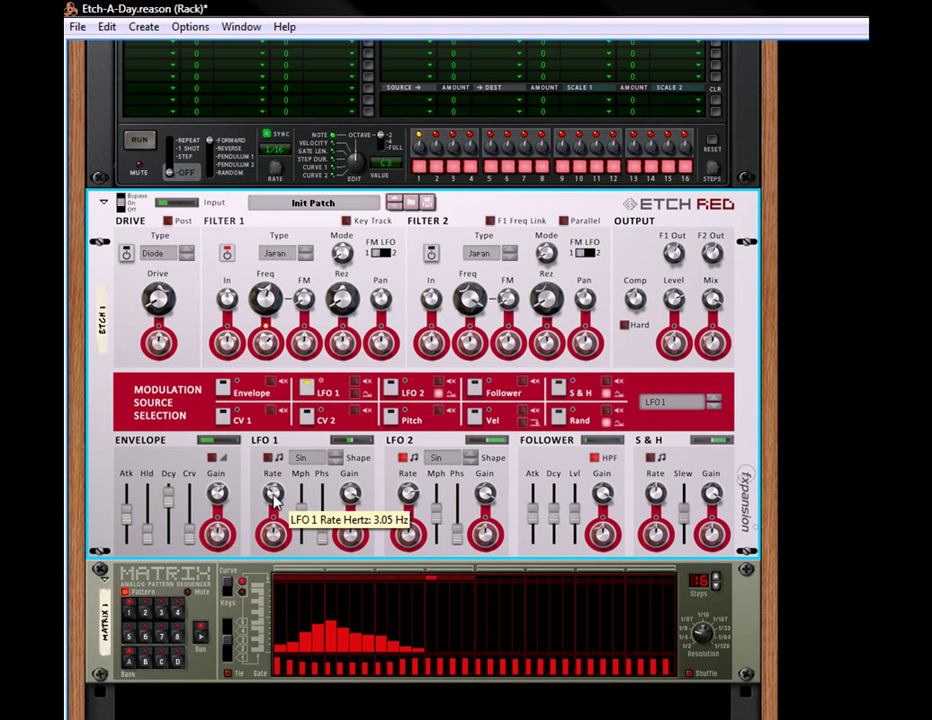
left_click(270, 458)
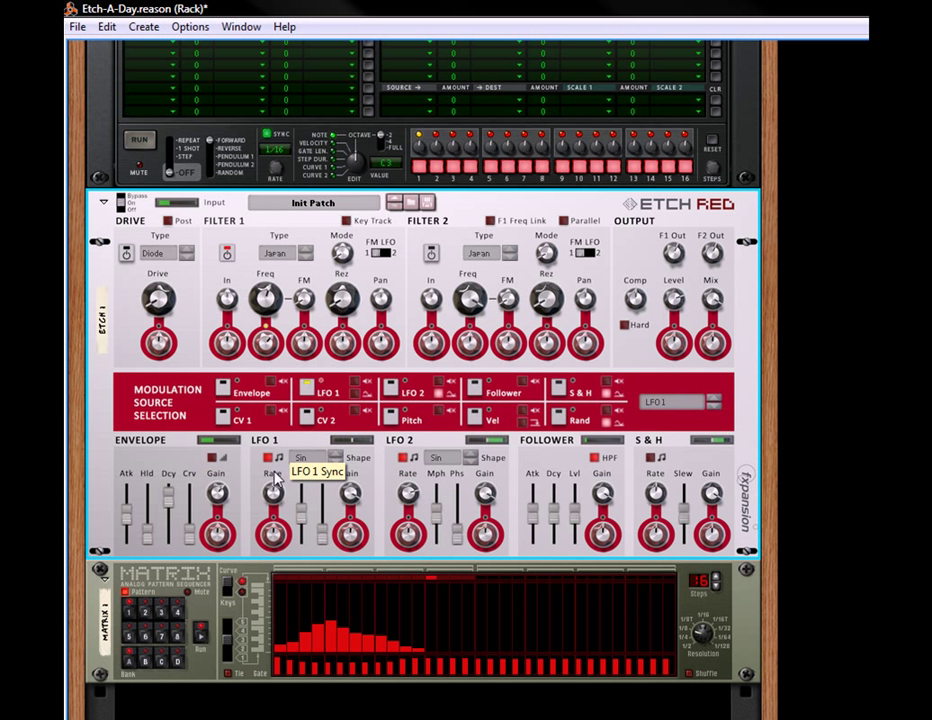
left_click_drag(274, 492, 277, 458)
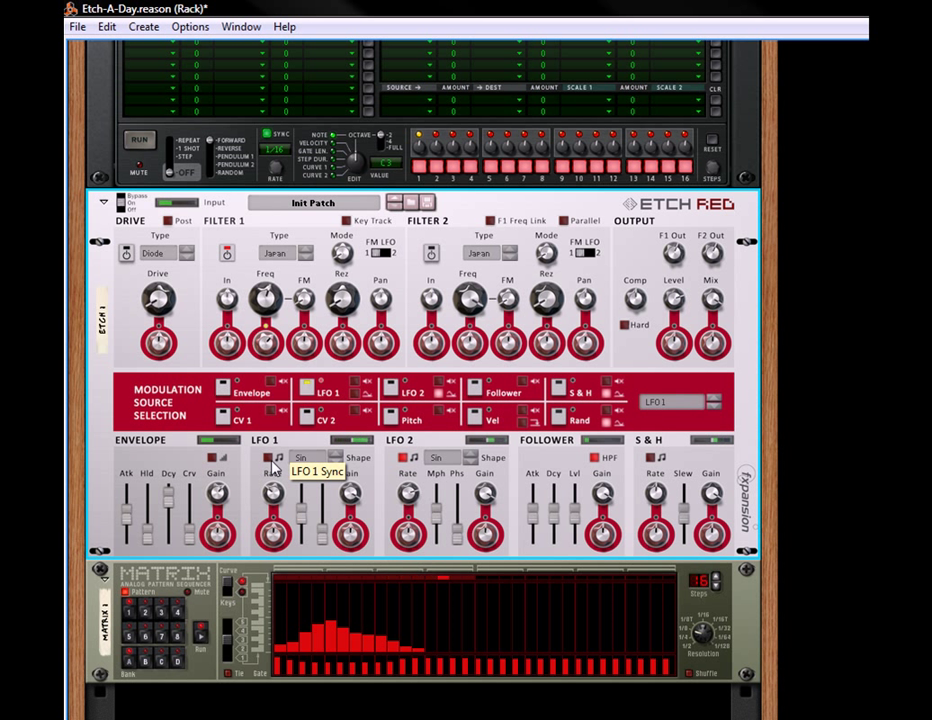
left_click(271, 461)
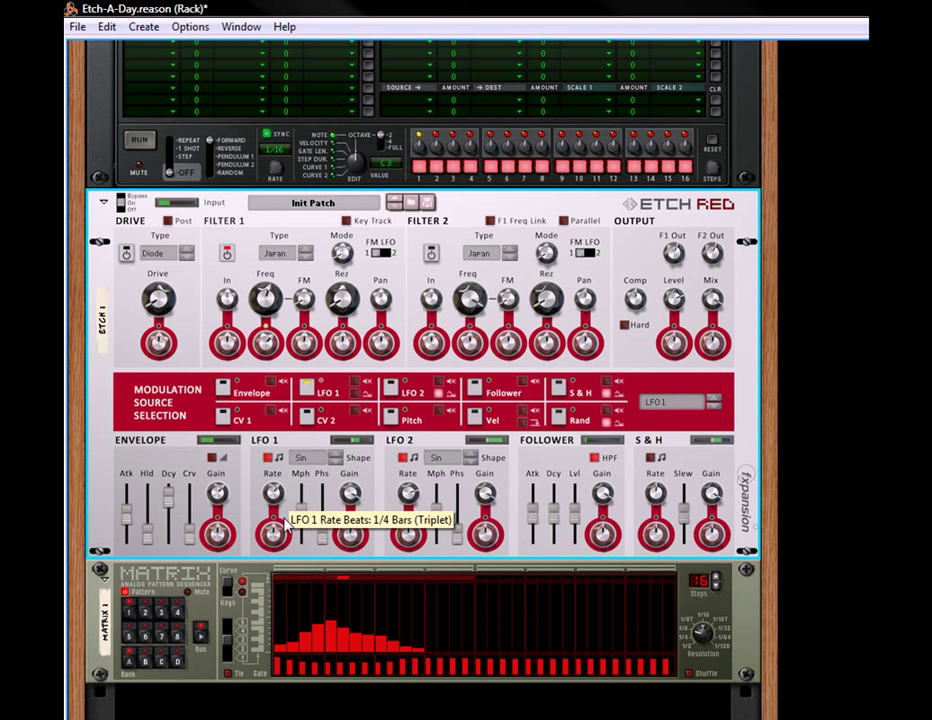
mouse_move(287, 526)
left_mouse_down()
mouse_move(291, 545)
mouse_move(283, 531)
left_mouse_up()
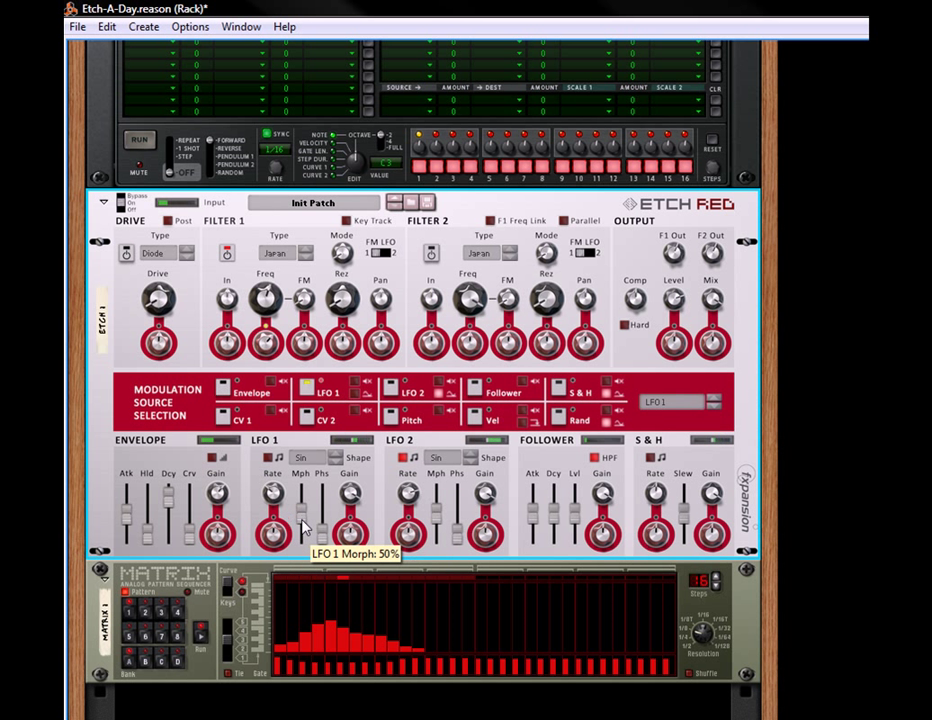
left_click_drag(302, 527, 320, 497)
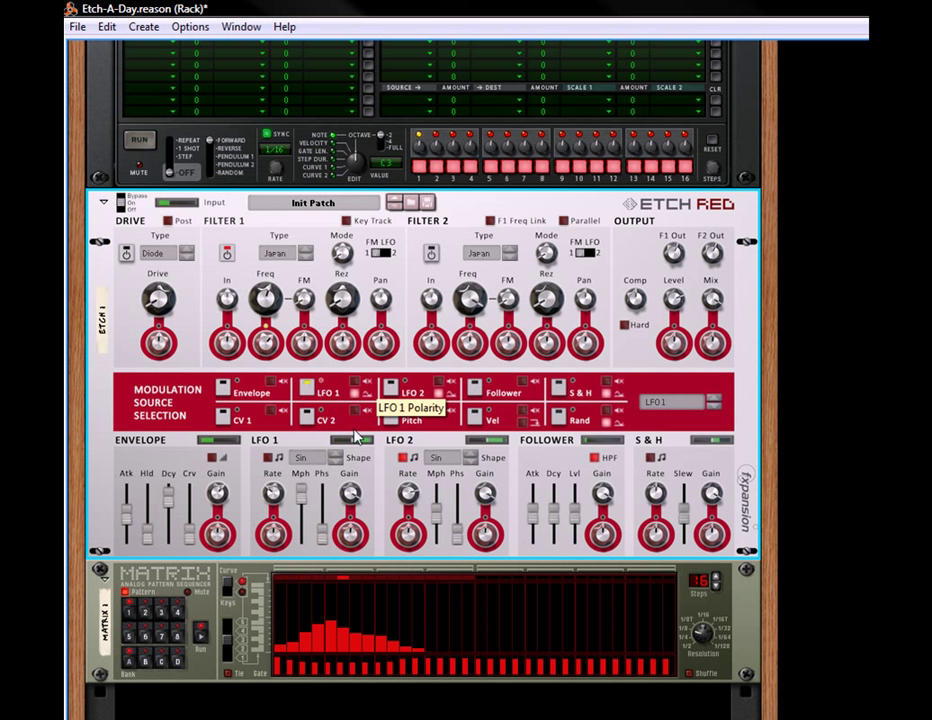
left_click_drag(303, 495, 316, 514)
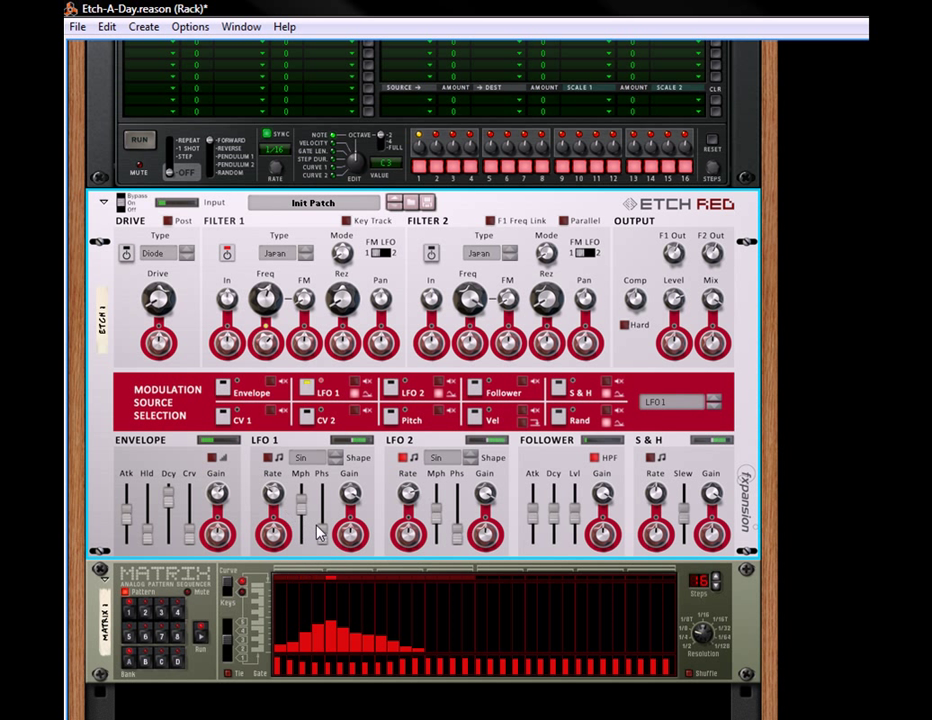
Shift LFO 1's Phs slider and return it to 0, then set LFO 1 Gain to 92%.
mouse_move(323, 532)
left_mouse_down()
mouse_move(330, 500)
mouse_move(330, 540)
left_mouse_up()
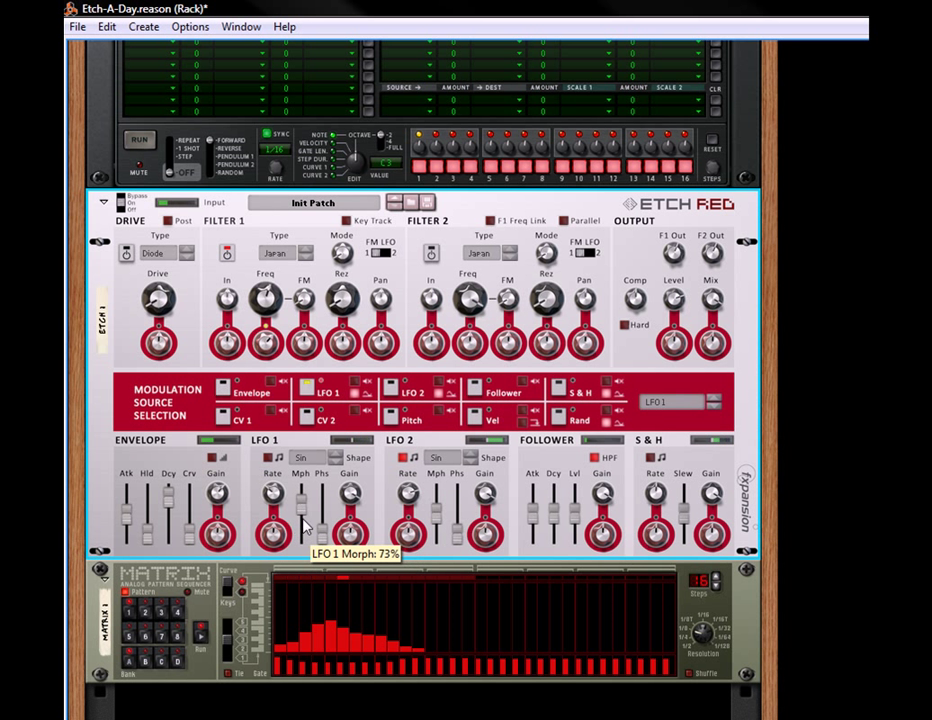
left_click(201, 637)
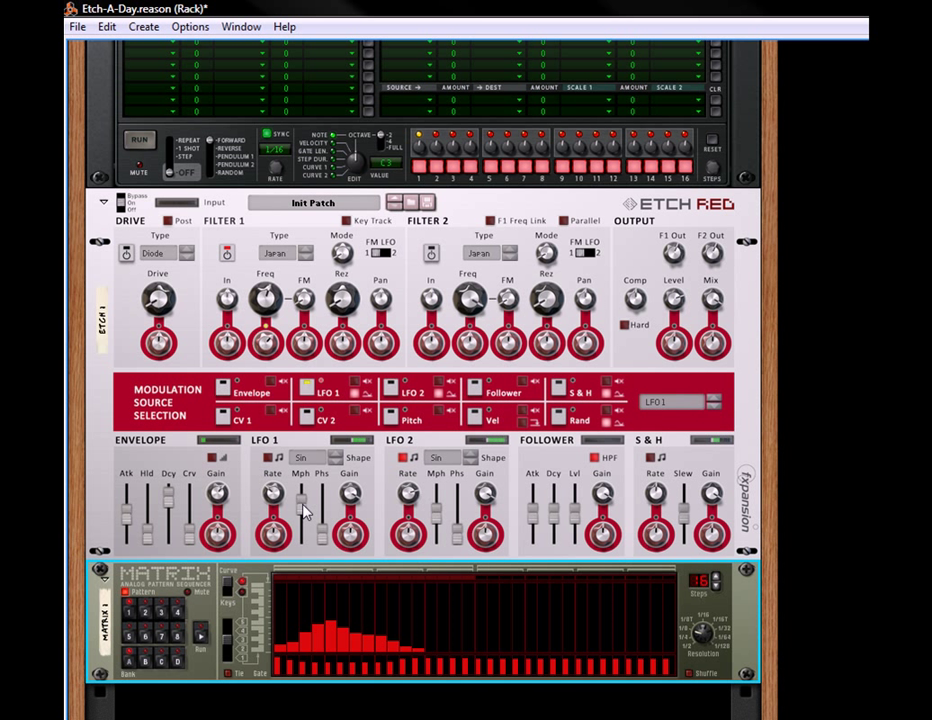
mouse_move(303, 512)
left_click_drag(350, 497, 360, 533)
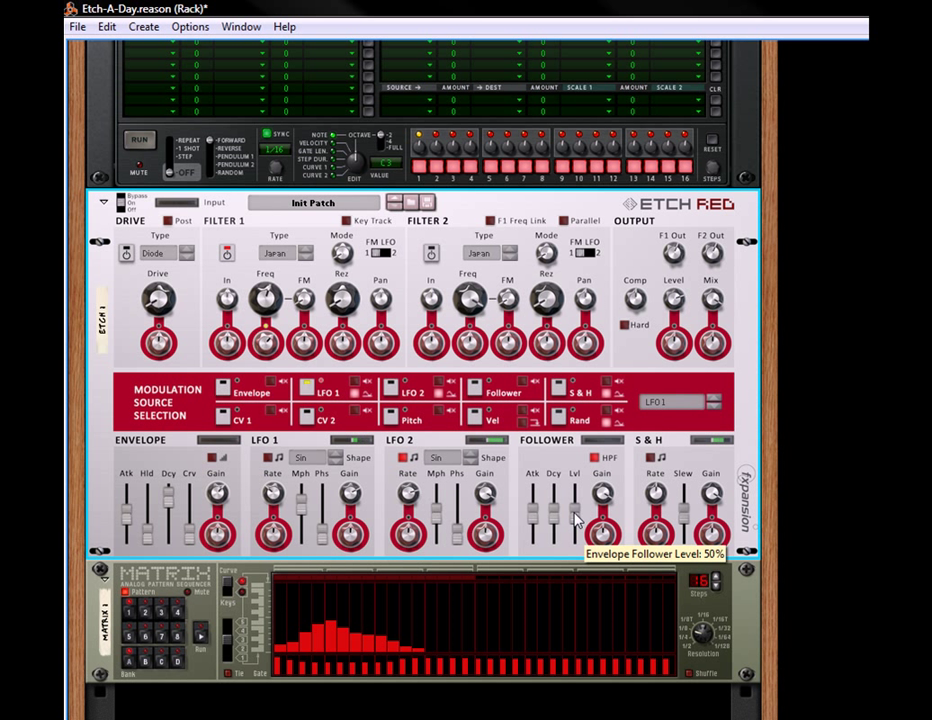
Set the Follower Lvl to 31% and Gain to 75%, and switch on its HPF.
left_click_drag(578, 517, 579, 497)
left_click_drag(576, 505, 583, 533)
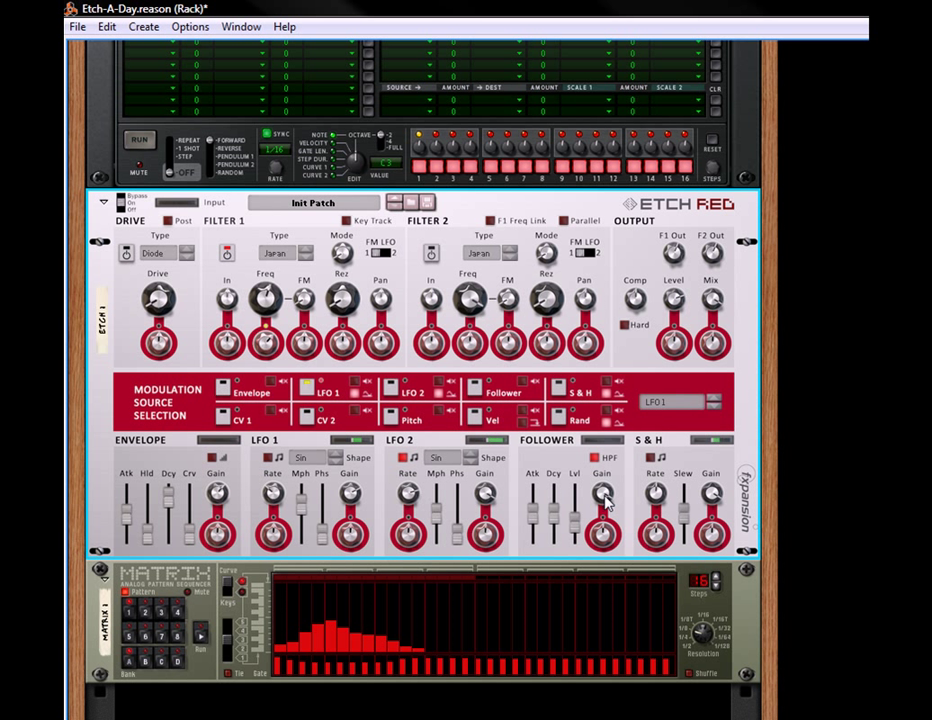
left_click_drag(606, 500, 627, 545)
left_click(596, 458)
Start the Matrix pattern and make Sample & Hold modulate Filter 1 Freq by 41%.
left_click(199, 637)
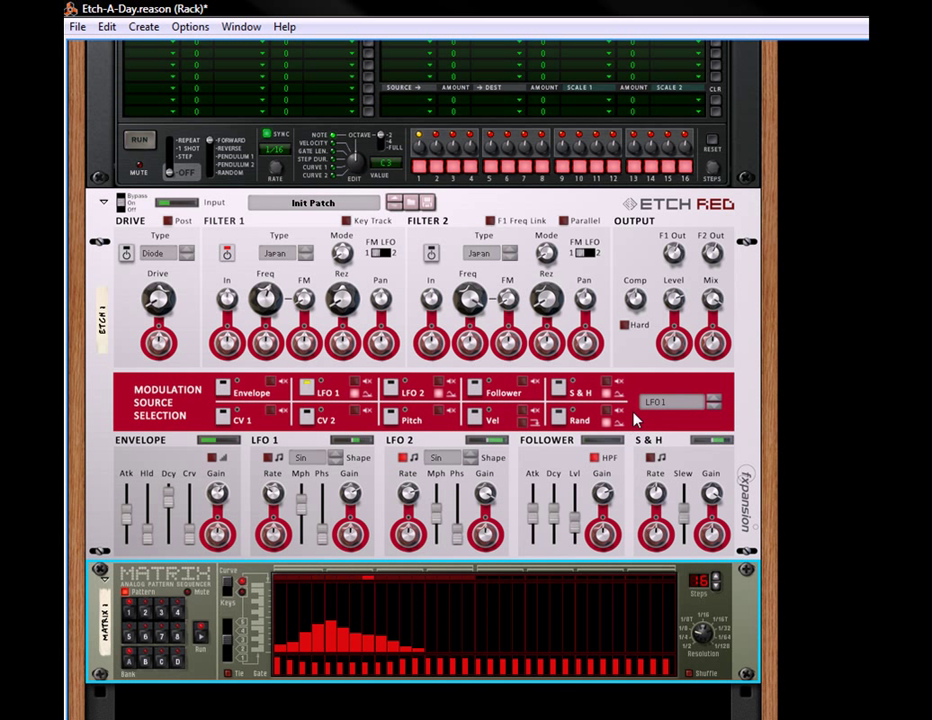
left_click(558, 386)
left_click_drag(270, 345, 303, 307)
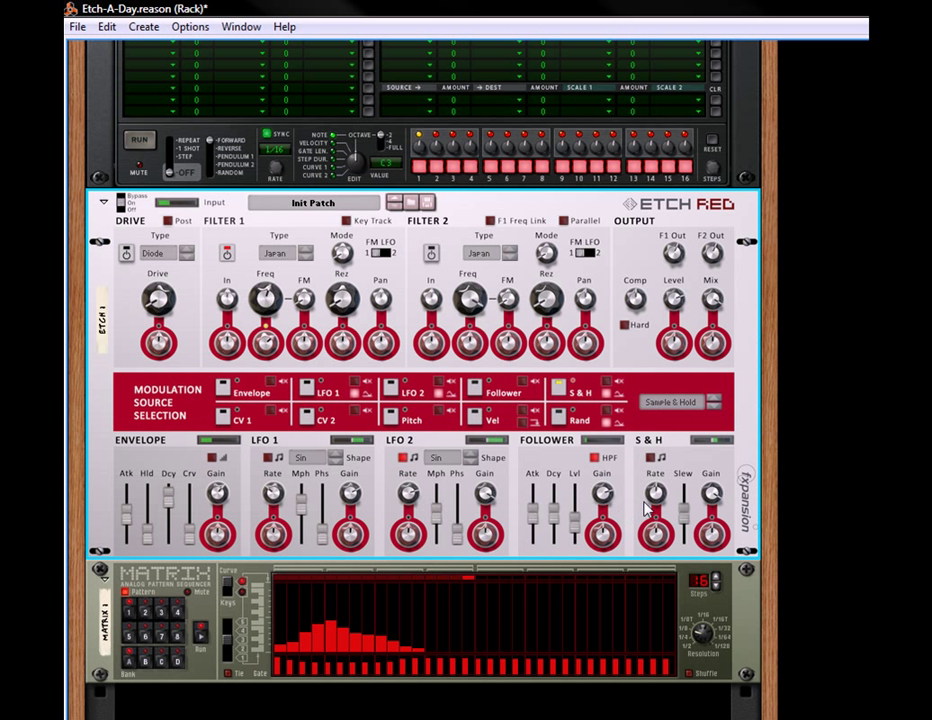
Set the S&H Rate to 132.22 Hz and sweep its Slew up to 100%, then back down.
left_click_drag(680, 480, 695, 519)
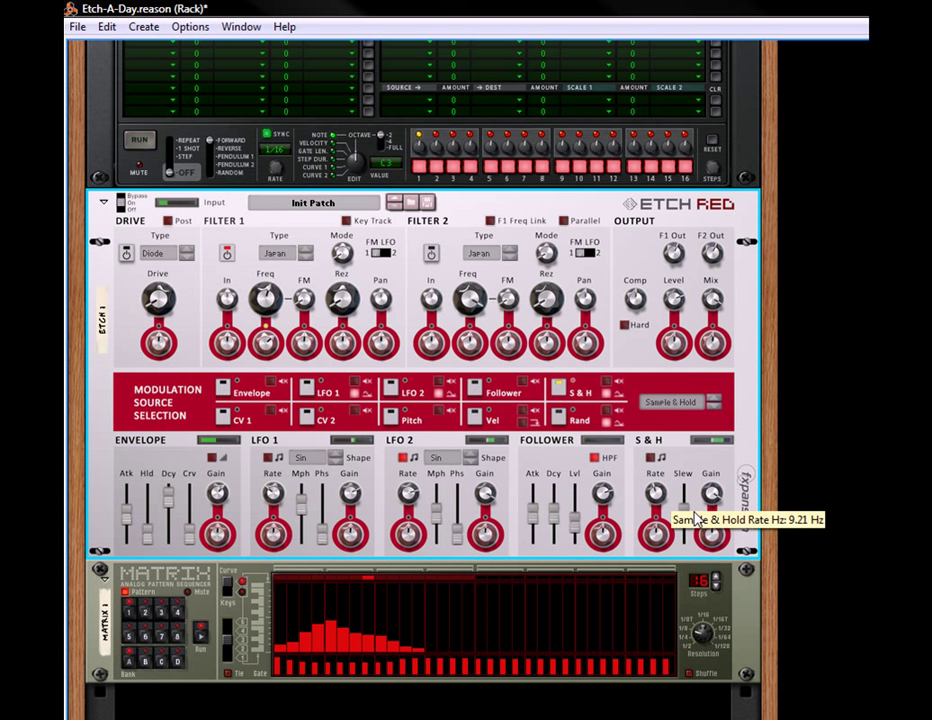
left_click_drag(690, 522, 690, 498)
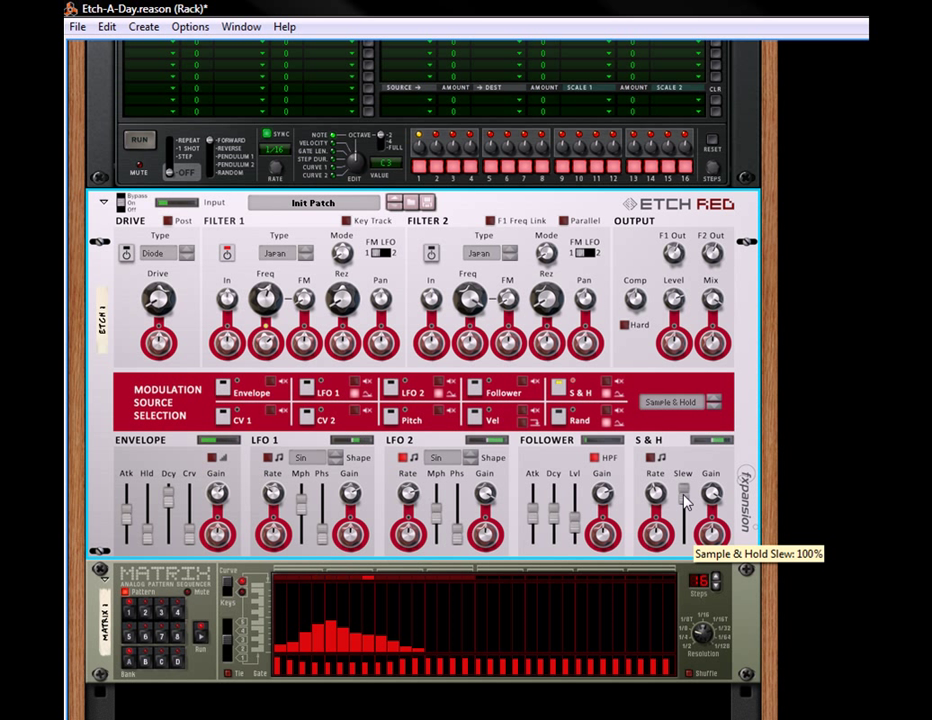
left_click_drag(686, 502, 601, 493)
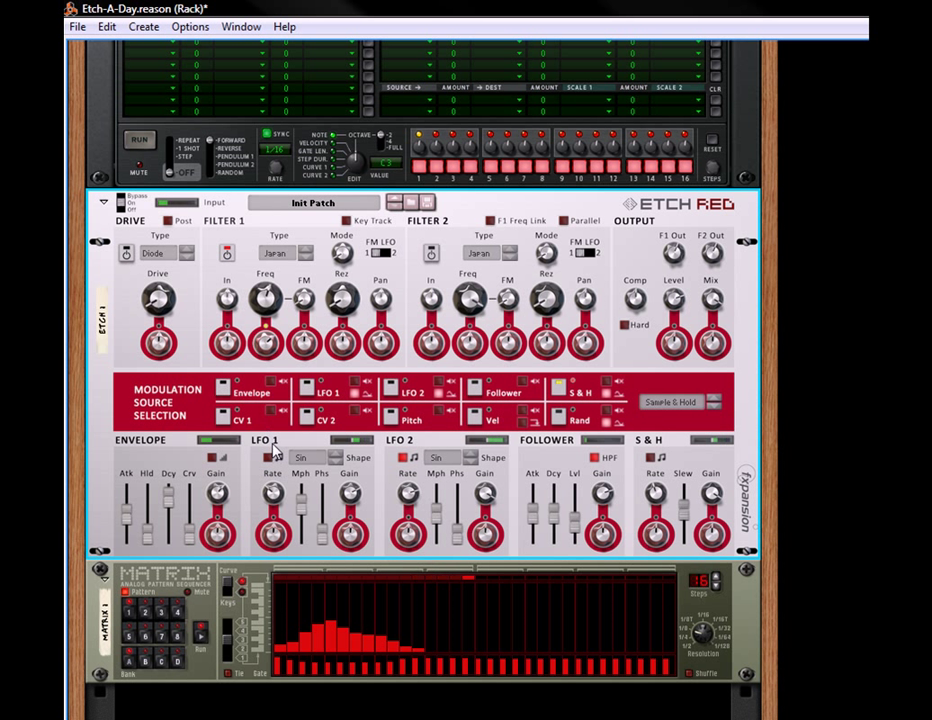
Make LFO 1 modulate S&H Rate by 30 at 1.94 Hz, then reselect the S&H source.
left_click(308, 390)
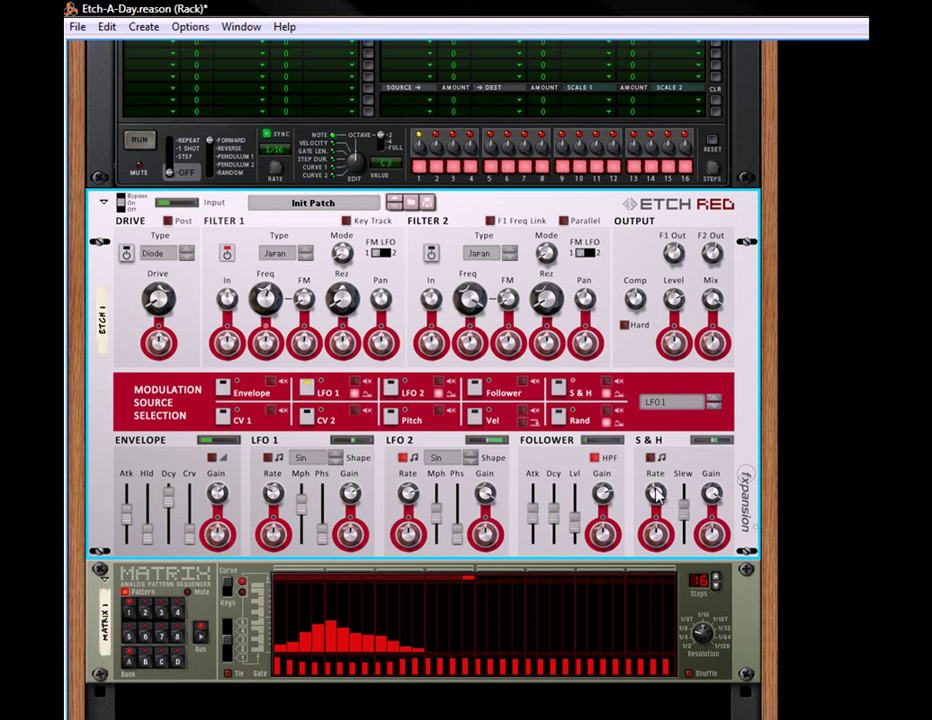
left_click_drag(655, 537, 676, 523)
left_click_drag(272, 490, 283, 518)
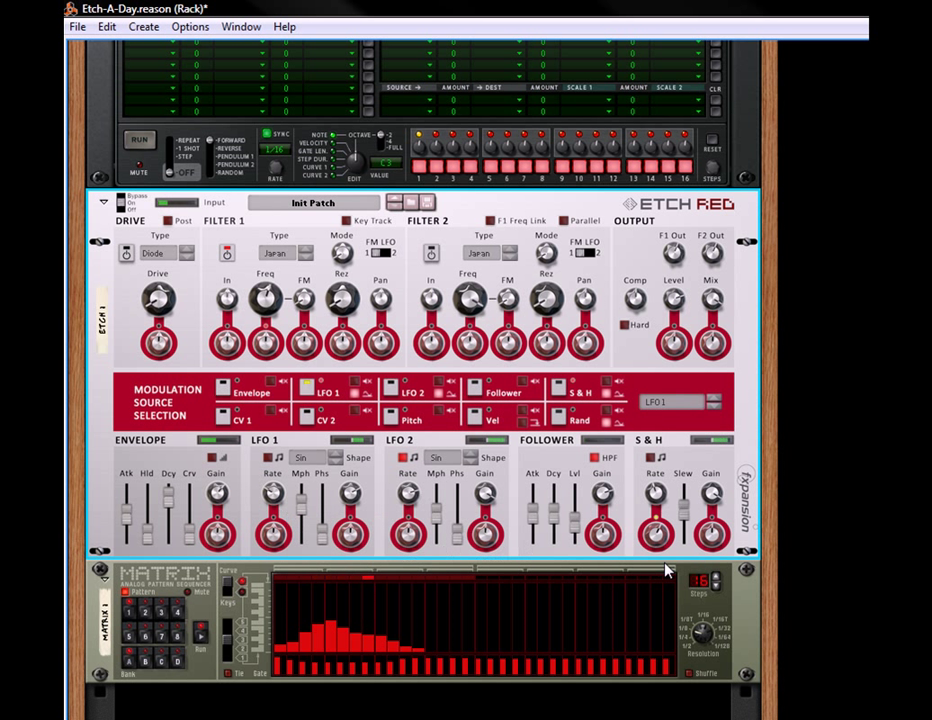
left_click_drag(666, 548, 612, 572)
left_click(570, 399)
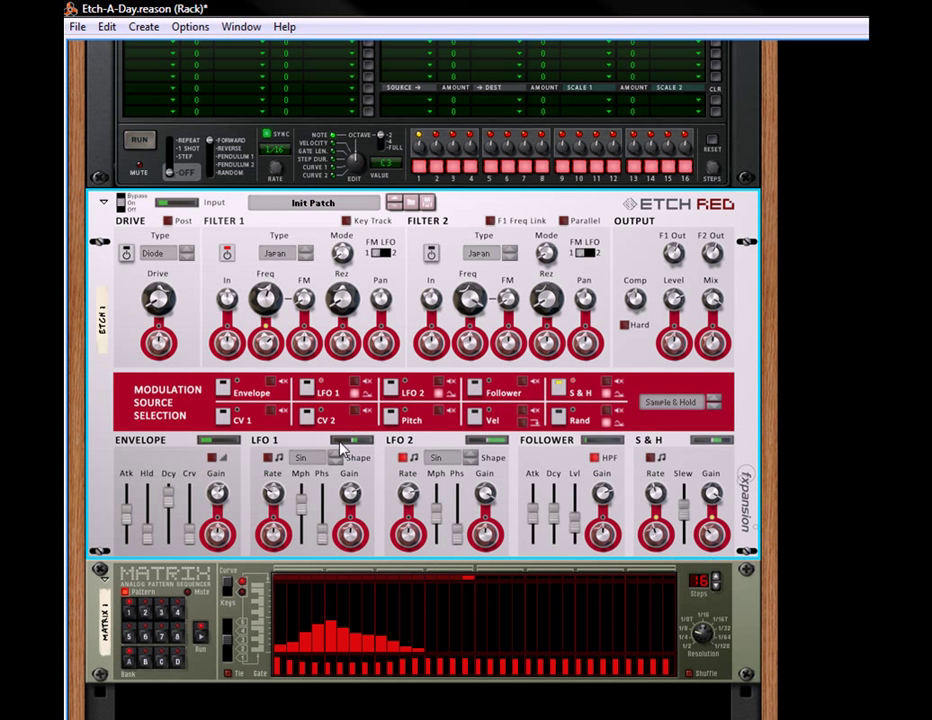
left_click(202, 645)
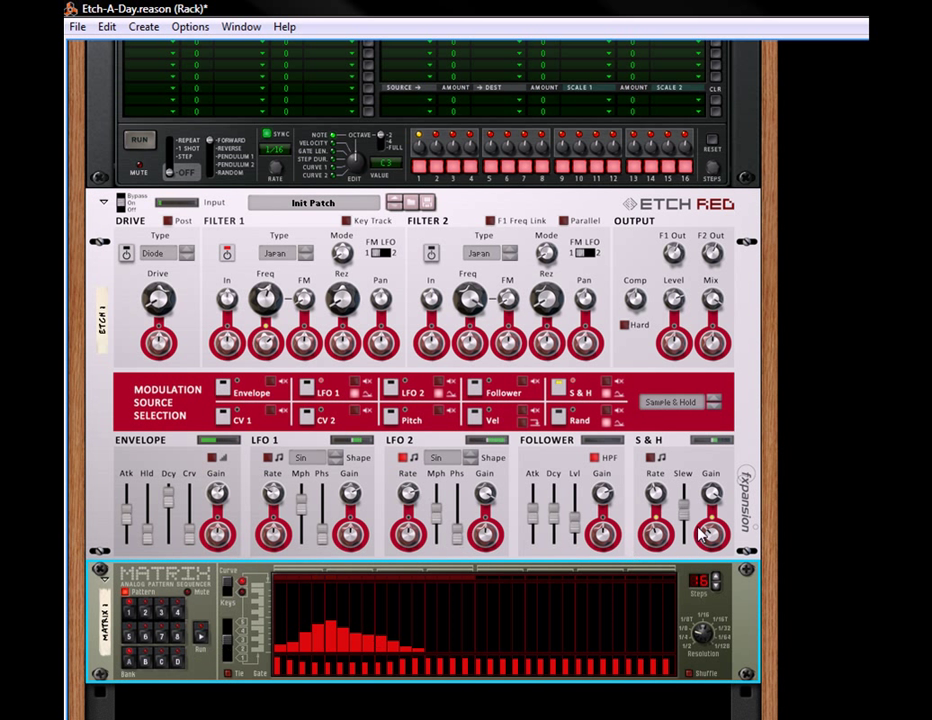